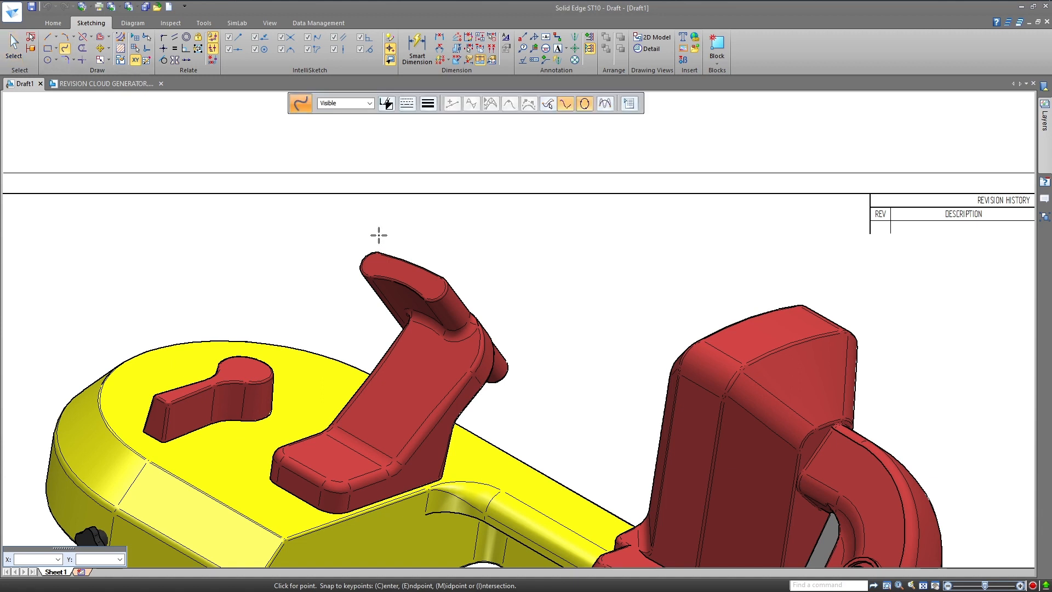
# Draw a closed freeform curve around the upper red handle in the drawing view
pyautogui.click(585, 104)
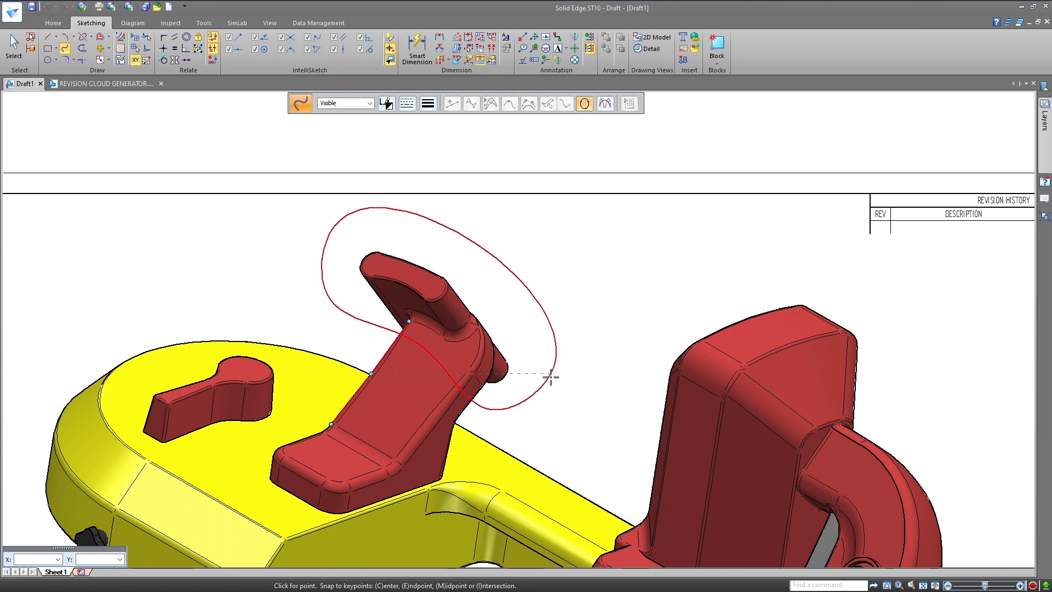
pyautogui.click(511, 289)
pyautogui.press('Escape')
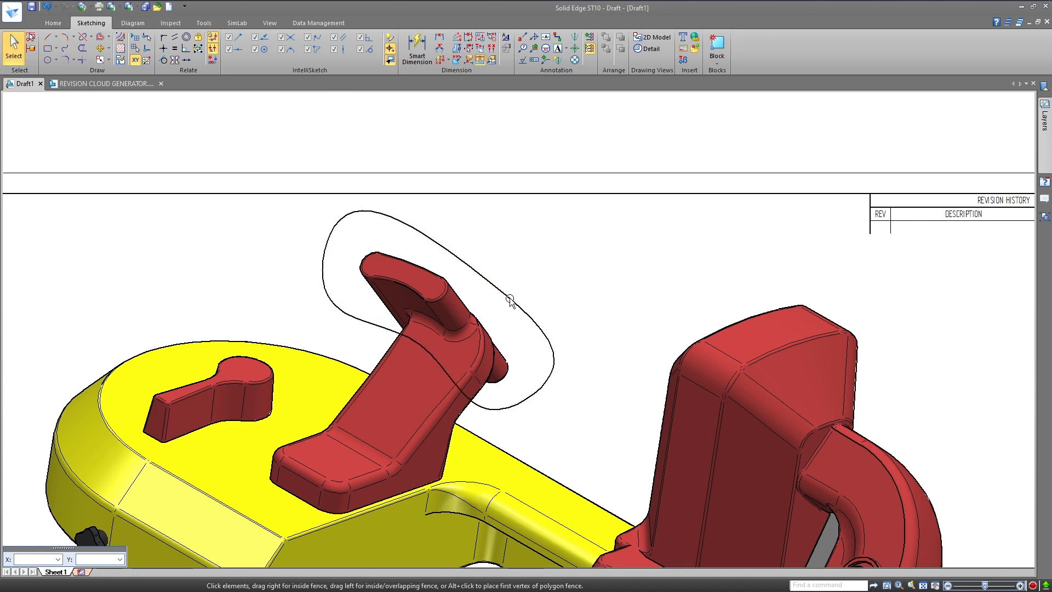
# Copy the closed curve around the red handle to the clipboard
pyautogui.click(356, 211)
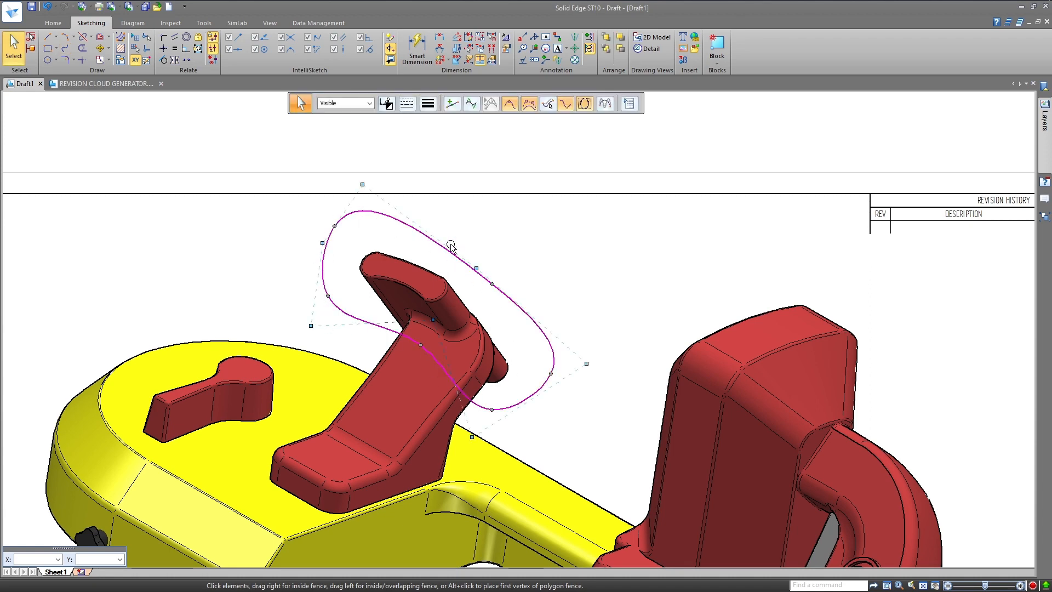
pyautogui.scroll(-3, 452, 247)
pyautogui.scroll(1, 453, 238)
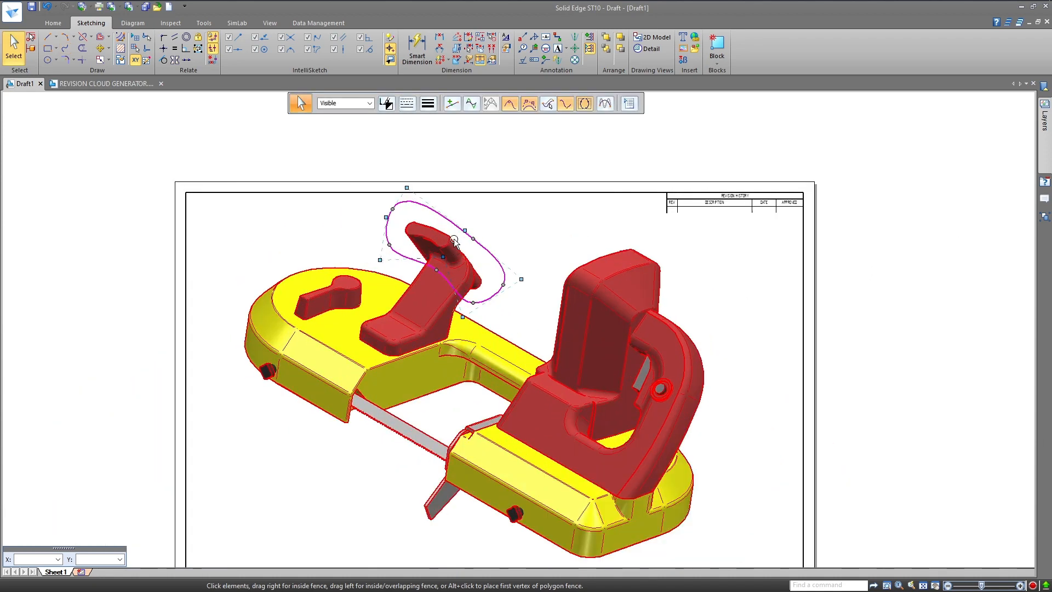
pyautogui.click(473, 210)
pyautogui.scroll(-2, 485, 212)
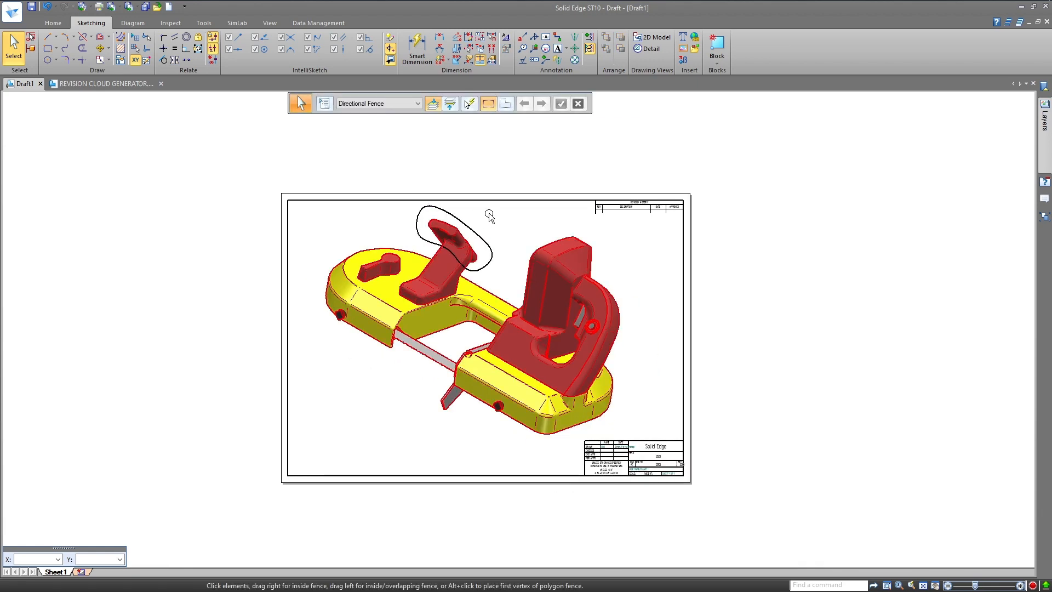
pyautogui.scroll(2, 490, 213)
pyautogui.click(426, 210)
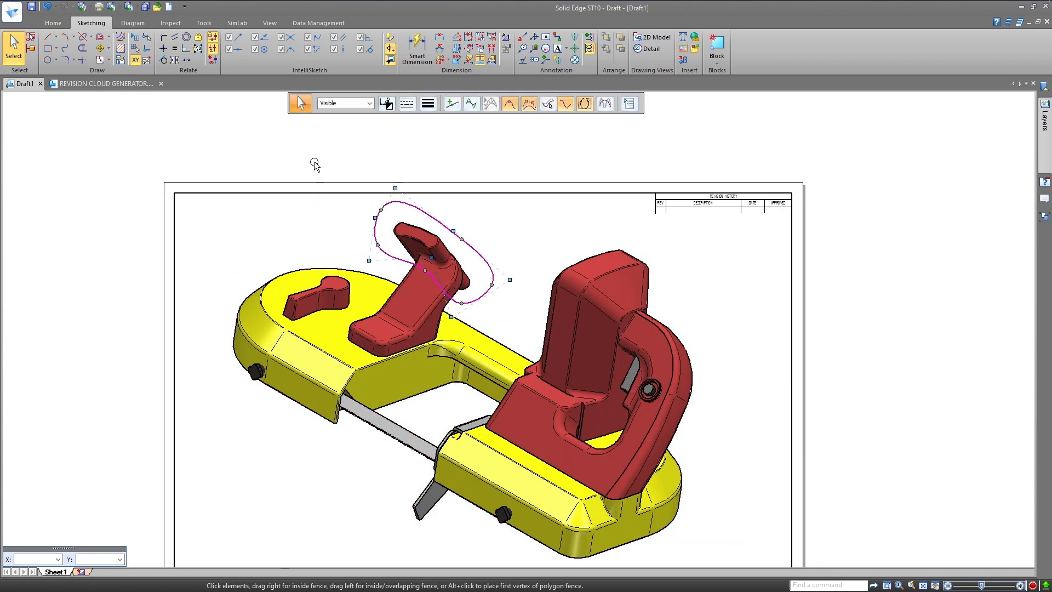
pyautogui.click(54, 24)
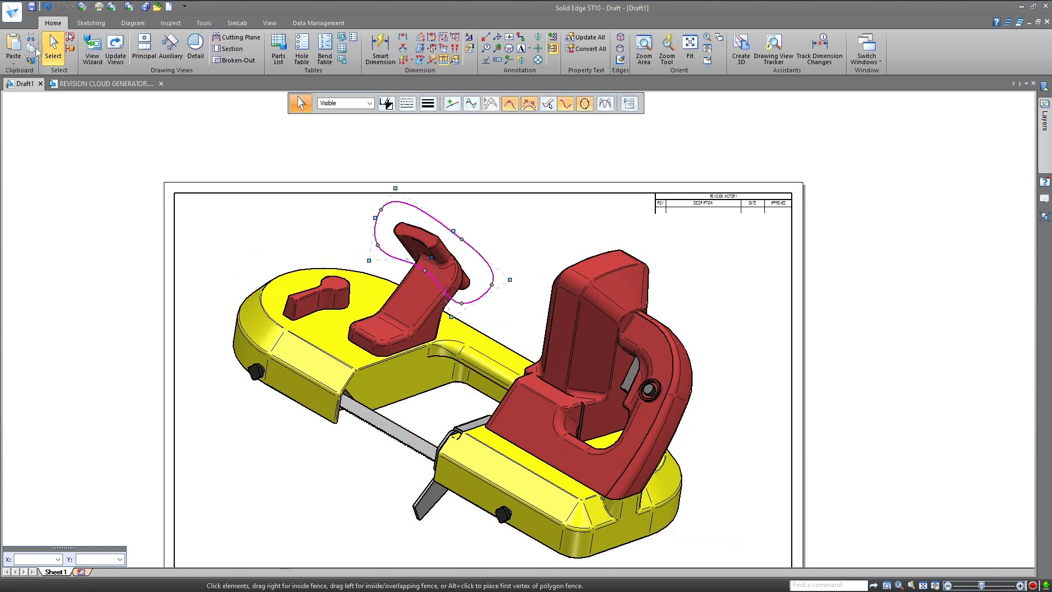
pyautogui.click(31, 49)
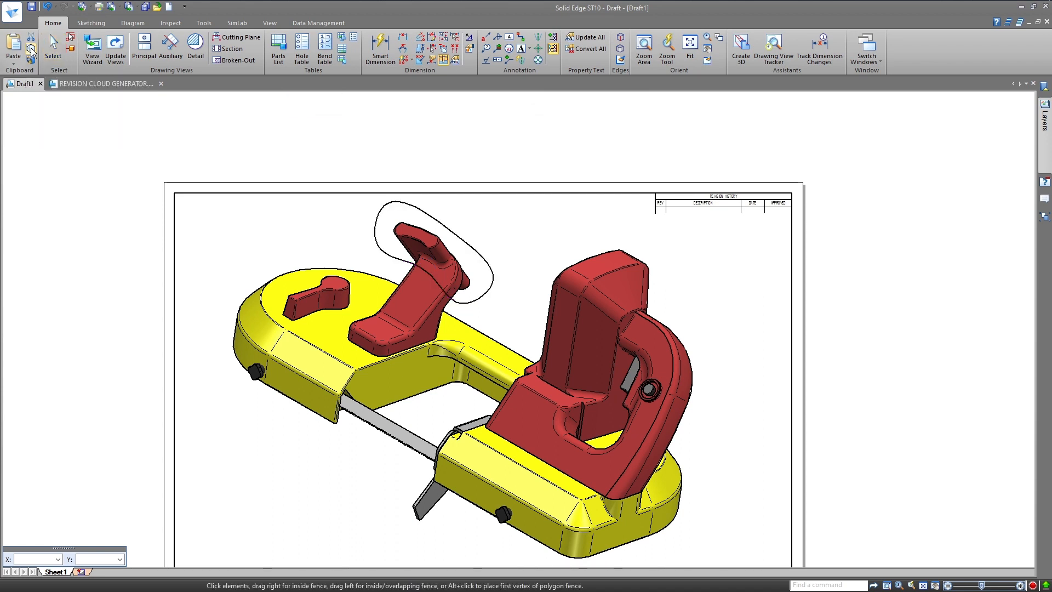
pyautogui.click(198, 134)
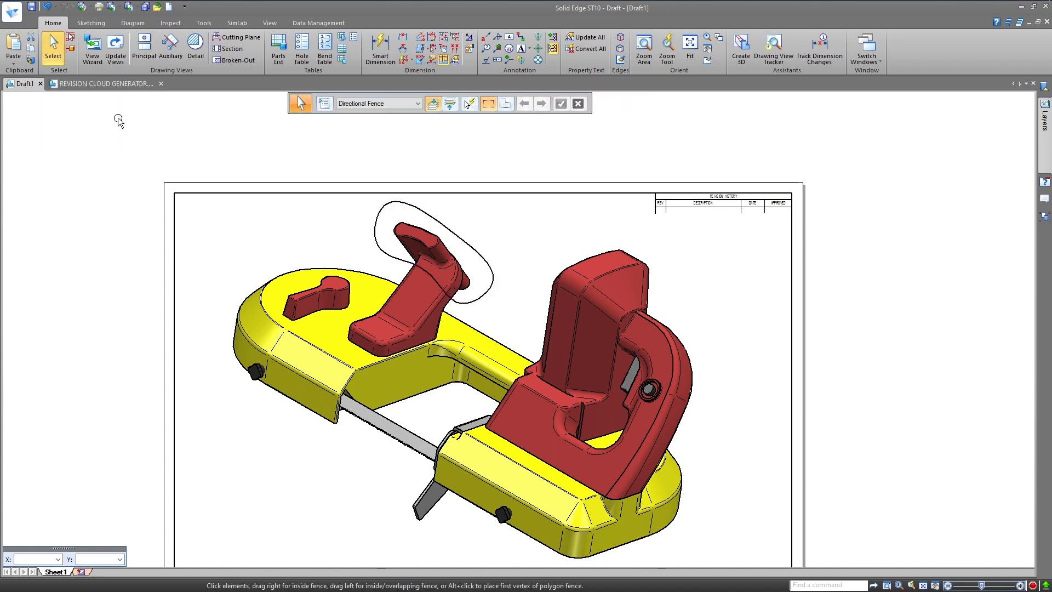
# Switch to REVISION CLOUD GENERATOR.par, show the PASTE REFERENCE SHAPE FROM DFT HERE sketch and open its profile for editing
pyautogui.click(99, 85)
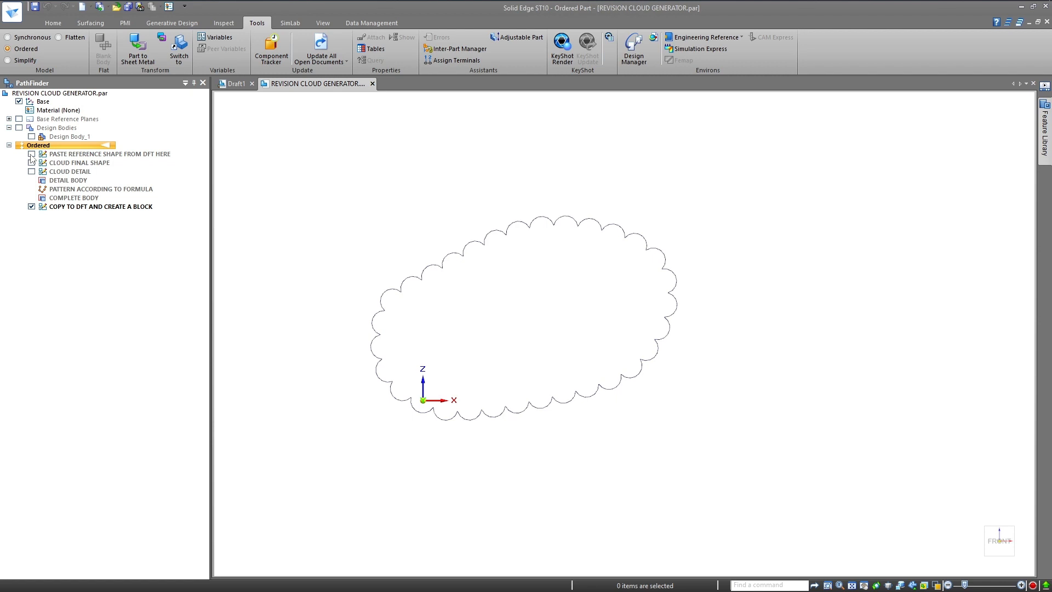
pyautogui.click(83, 154)
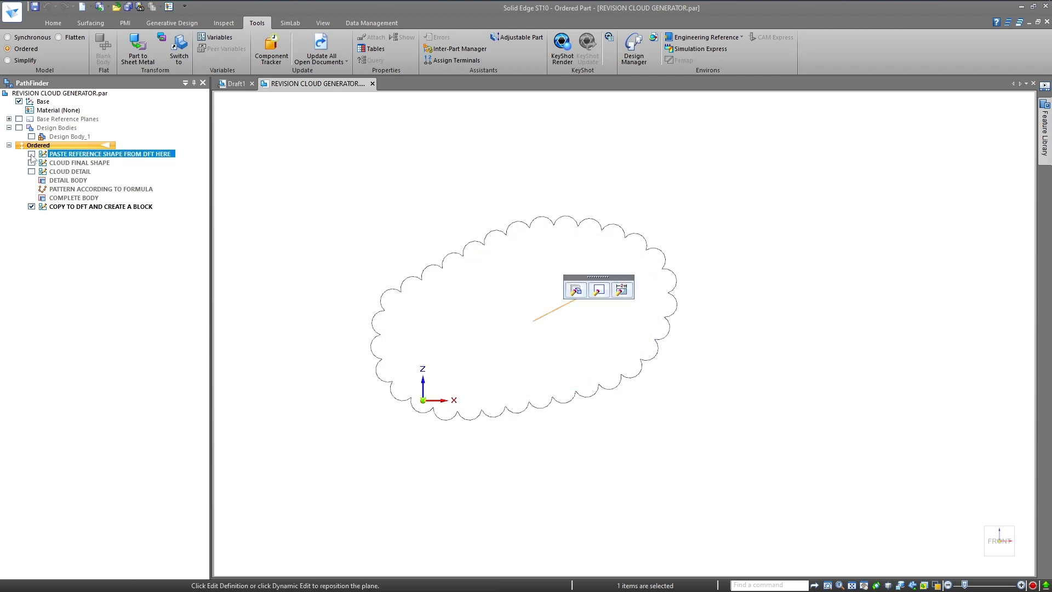
pyautogui.click(31, 154)
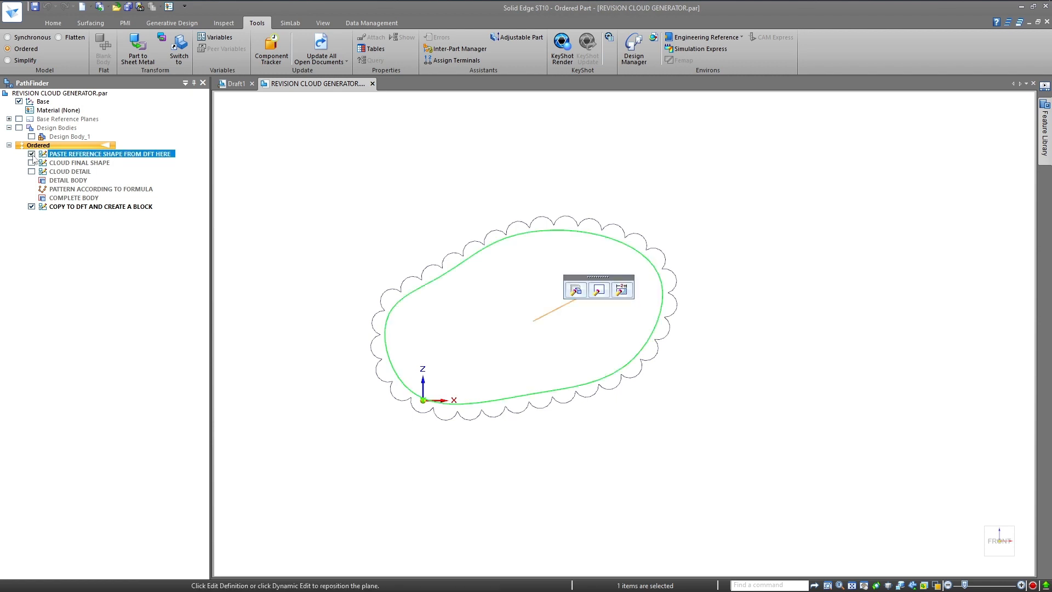
pyautogui.click(599, 290)
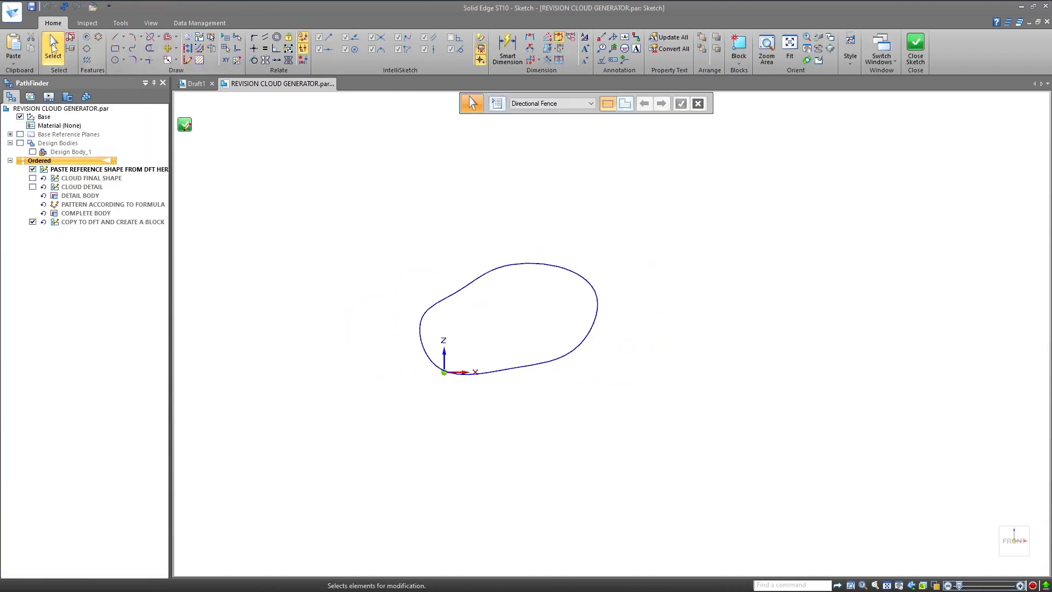
# Paste the copied curve into the sketch and delete the old reference curve at the origin
pyautogui.click(13, 47)
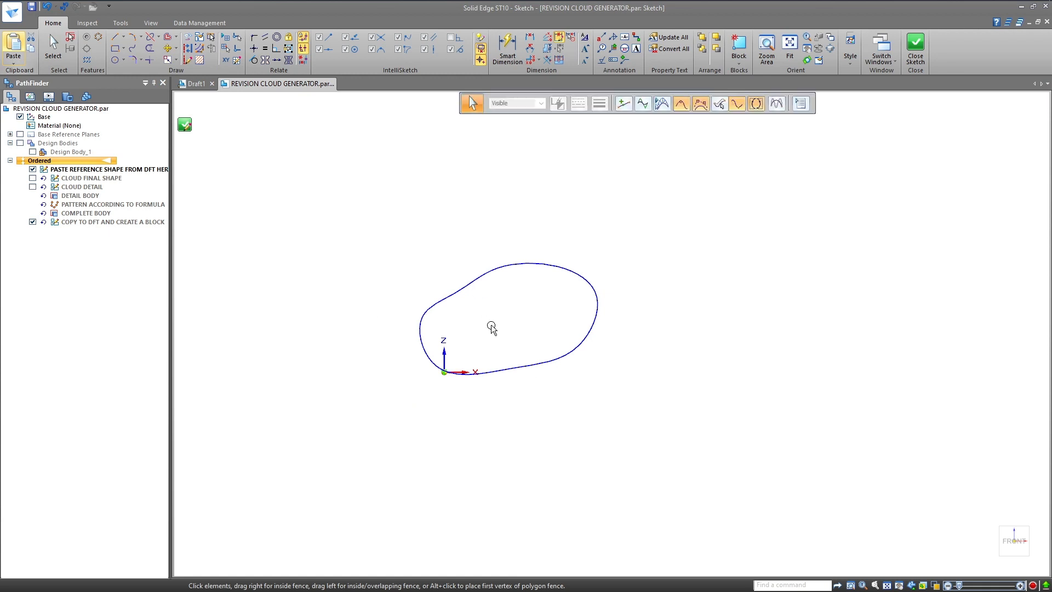
pyautogui.scroll(-5, 493, 328)
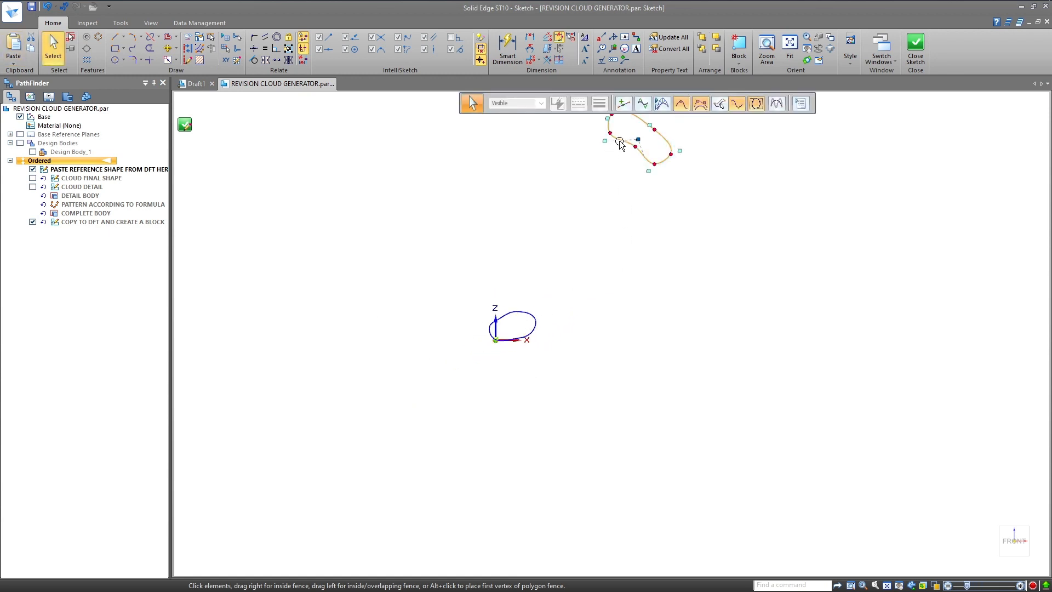
pyautogui.click(460, 257)
pyautogui.scroll(5, 483, 318)
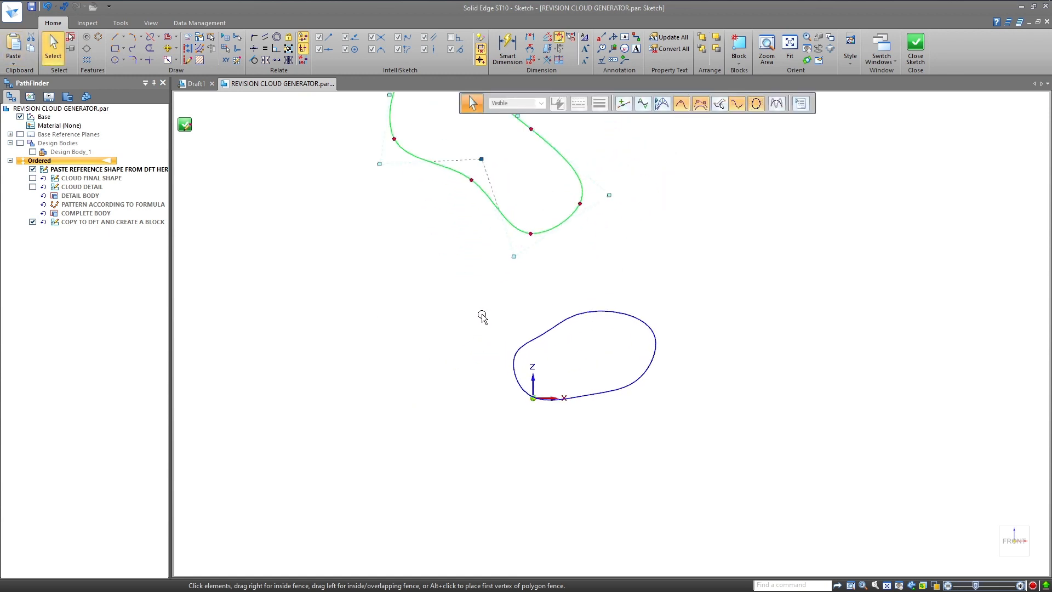
pyautogui.click(558, 326)
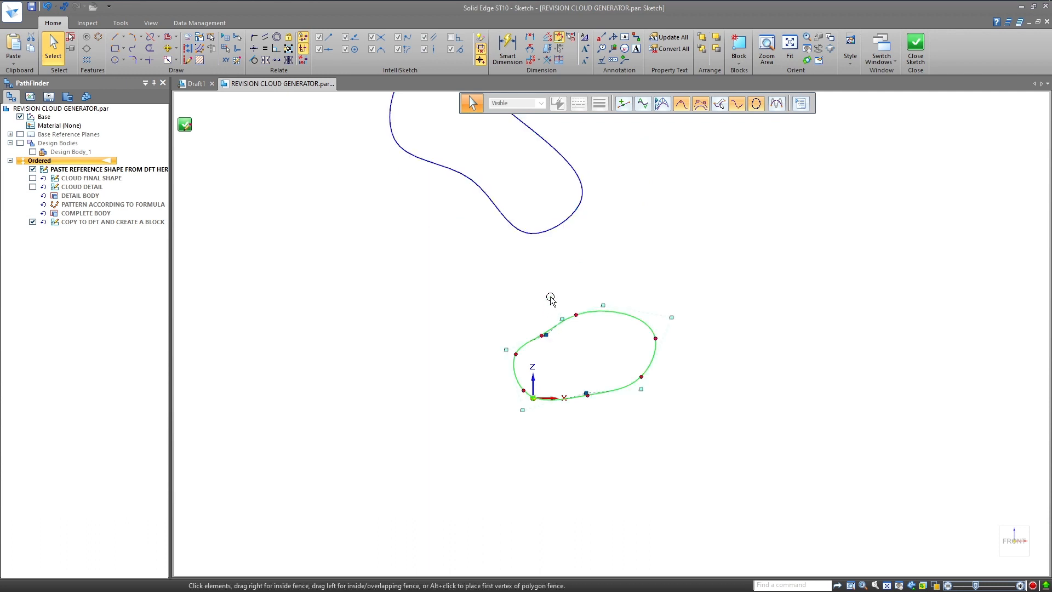
pyautogui.press('Delete')
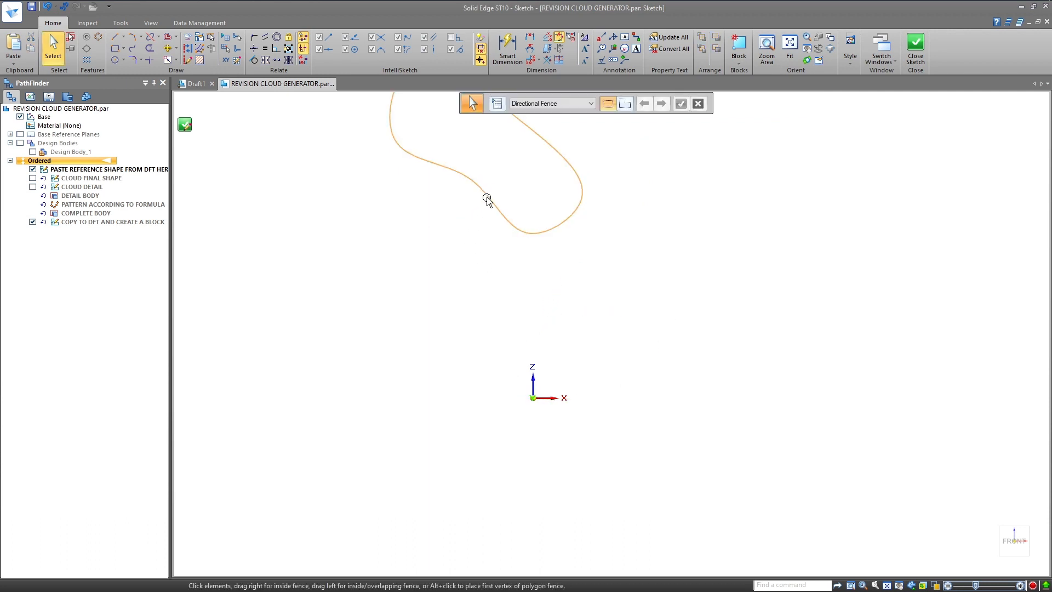
# Move the pasted curve down until its lowest part sits on the origin, and close the sketch
pyautogui.keyDown('ctrl'); pyautogui.moveTo(490, 198); pyautogui.dragTo(492, 359); pyautogui.keyUp('ctrl')
pyautogui.click(427, 247)
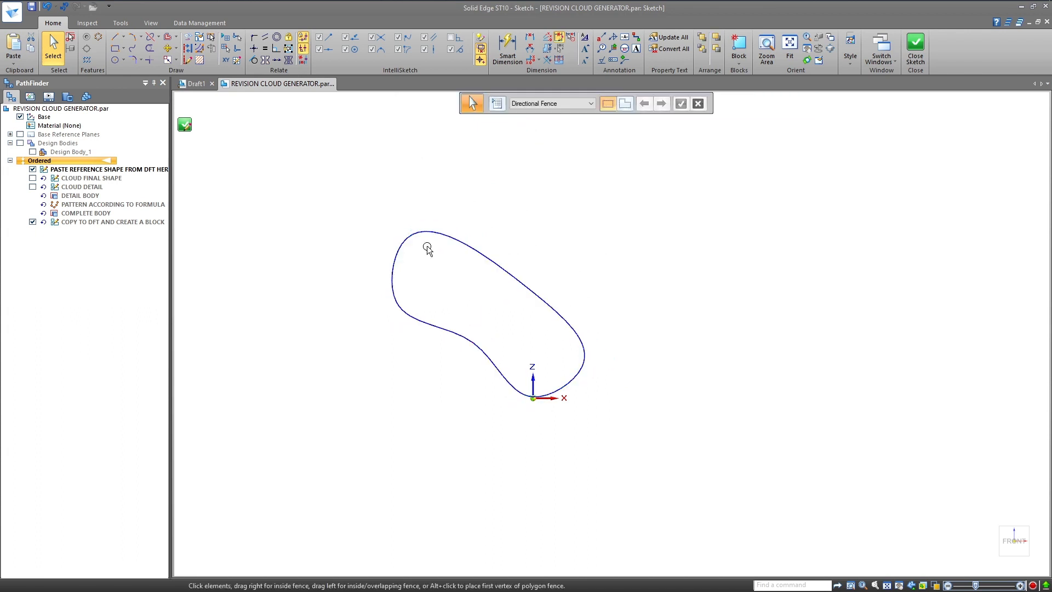
pyautogui.click(185, 126)
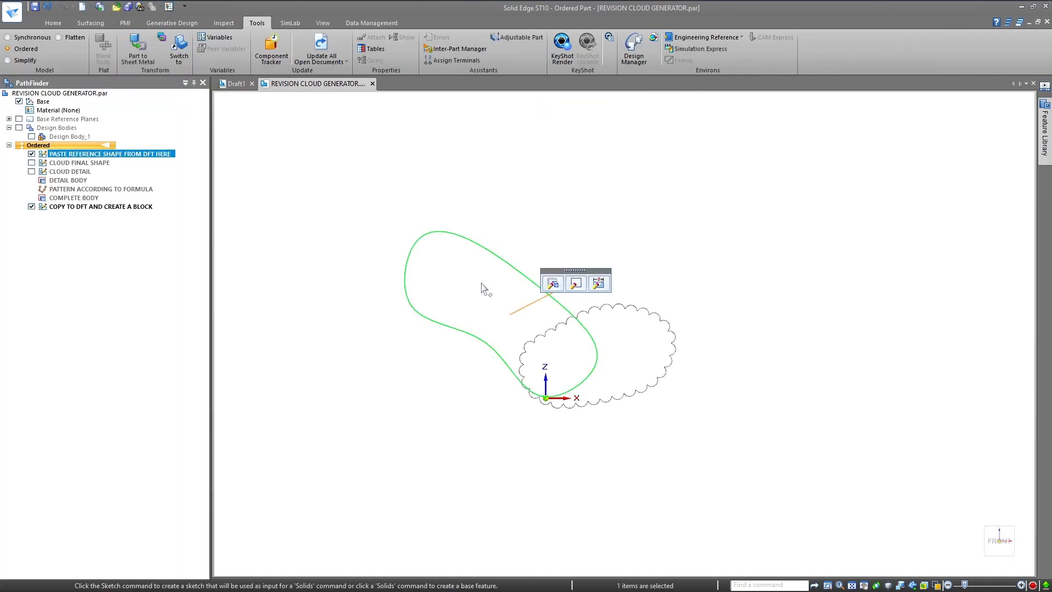
pyautogui.click(485, 289)
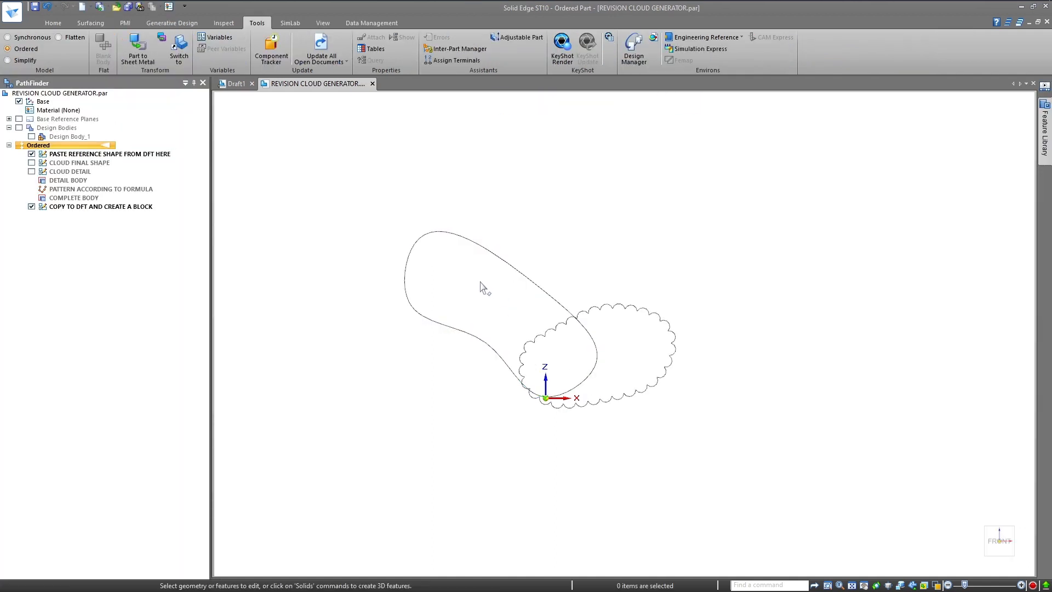
# Open the profile of the CLOUD FINAL SHAPE sketch for editing and check its curve against the new reference curve
pyautogui.click(97, 163)
pyautogui.click(567, 324)
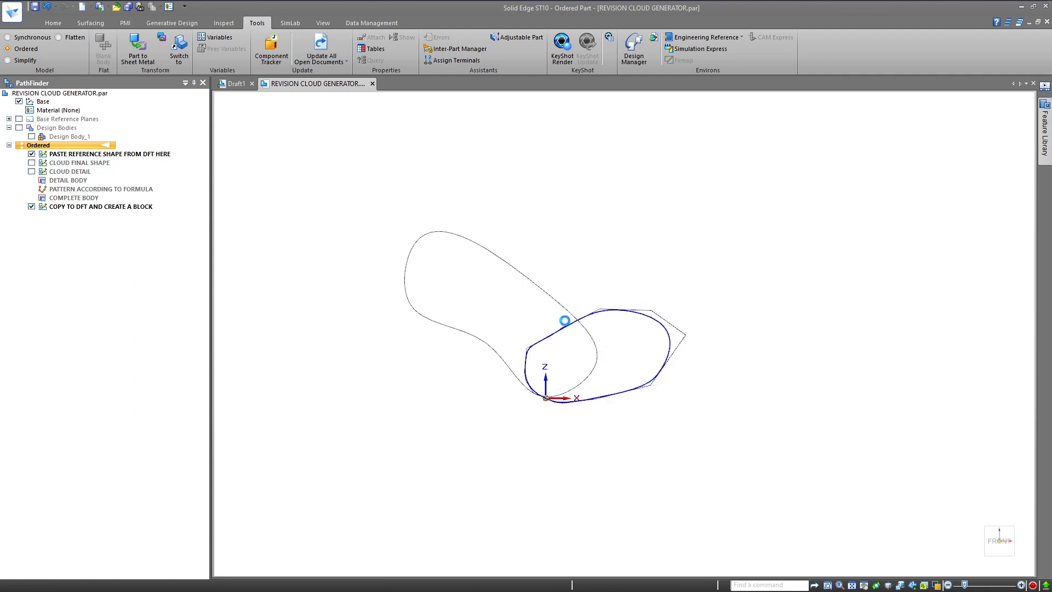
pyautogui.scroll(4, 510, 328)
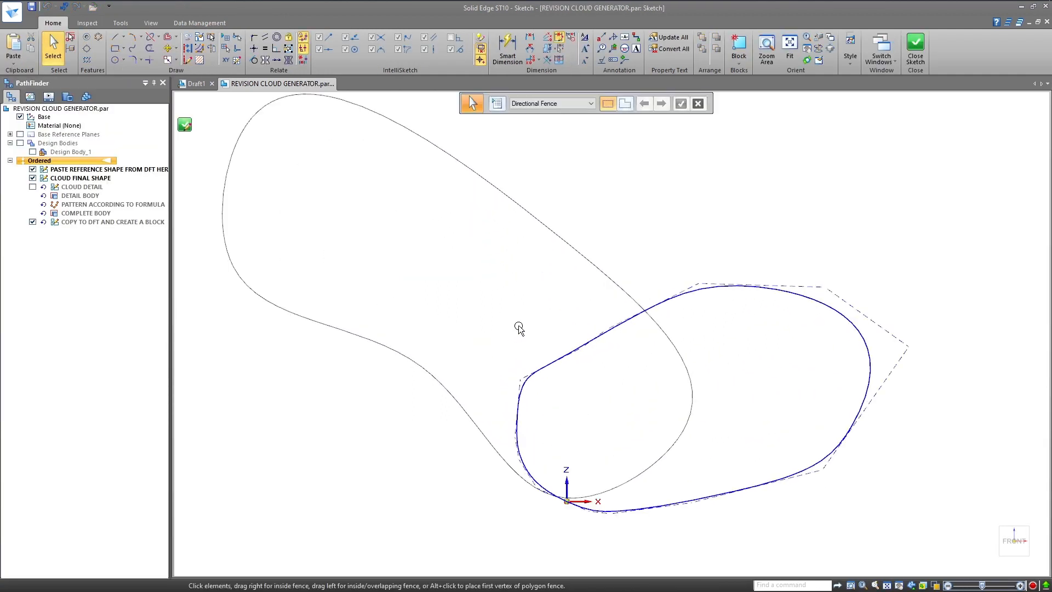
pyautogui.click(829, 305)
pyautogui.scroll(-2, 567, 394)
pyautogui.scroll(1, 530, 441)
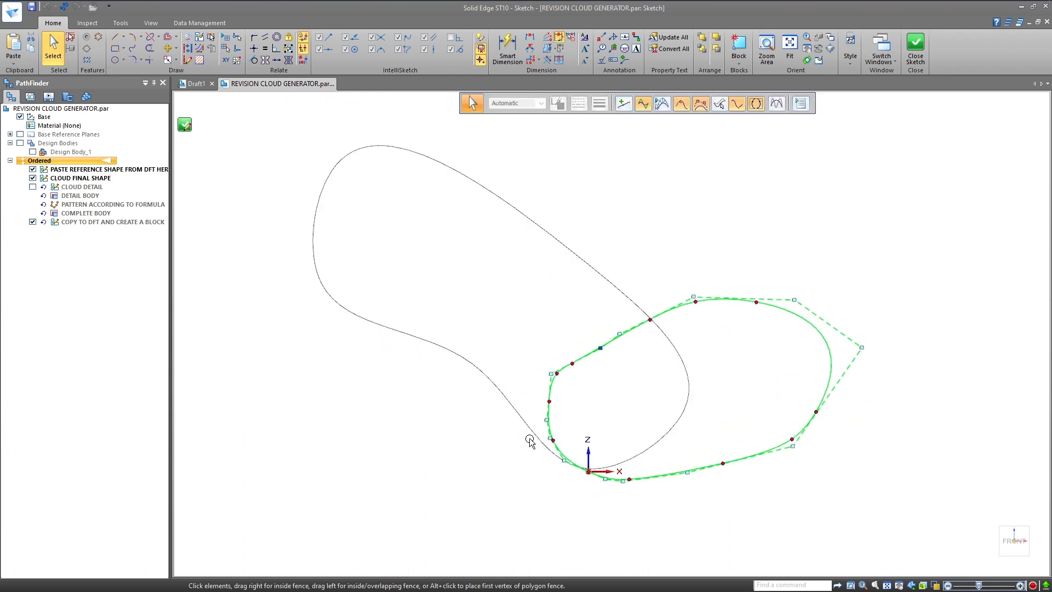
pyautogui.scroll(1, 530, 441)
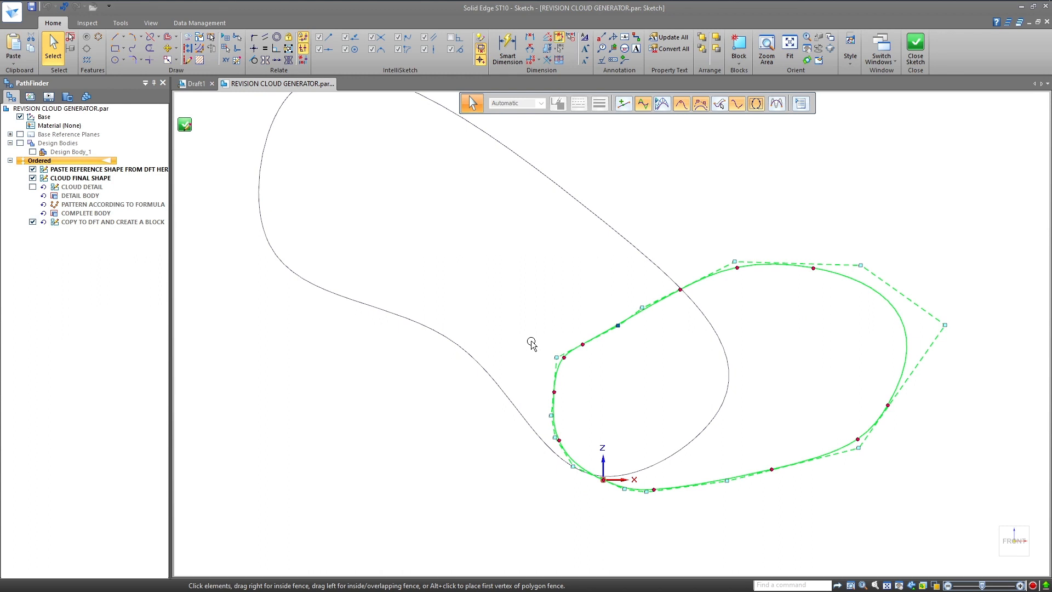
pyautogui.click(520, 336)
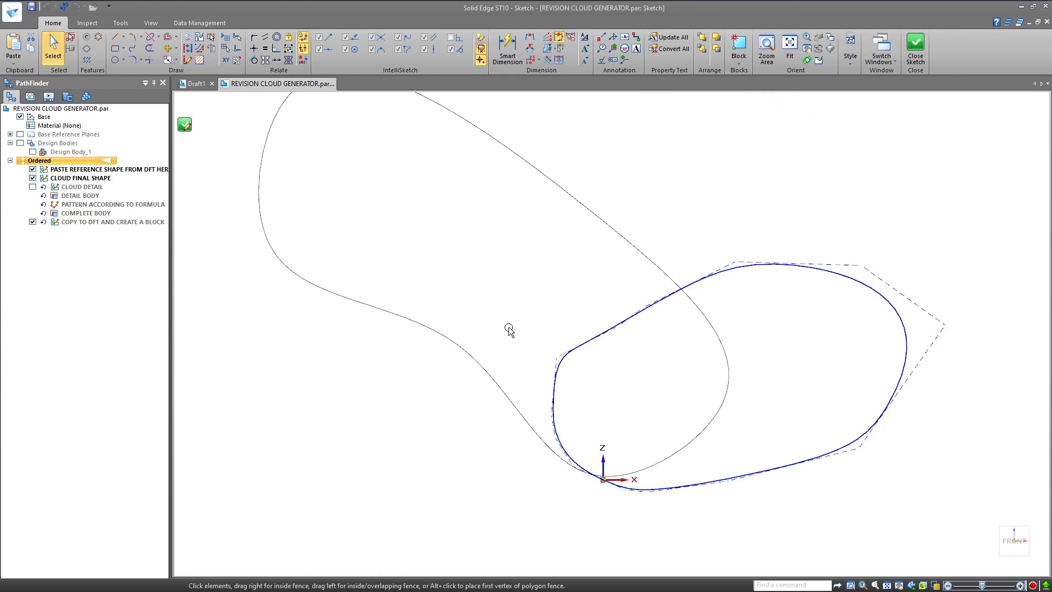
# Pull the cloud curve's control vertices just left of the origin outward toward the lower-left side of the reference curve
pyautogui.click(716, 278)
pyautogui.scroll(1, 550, 357)
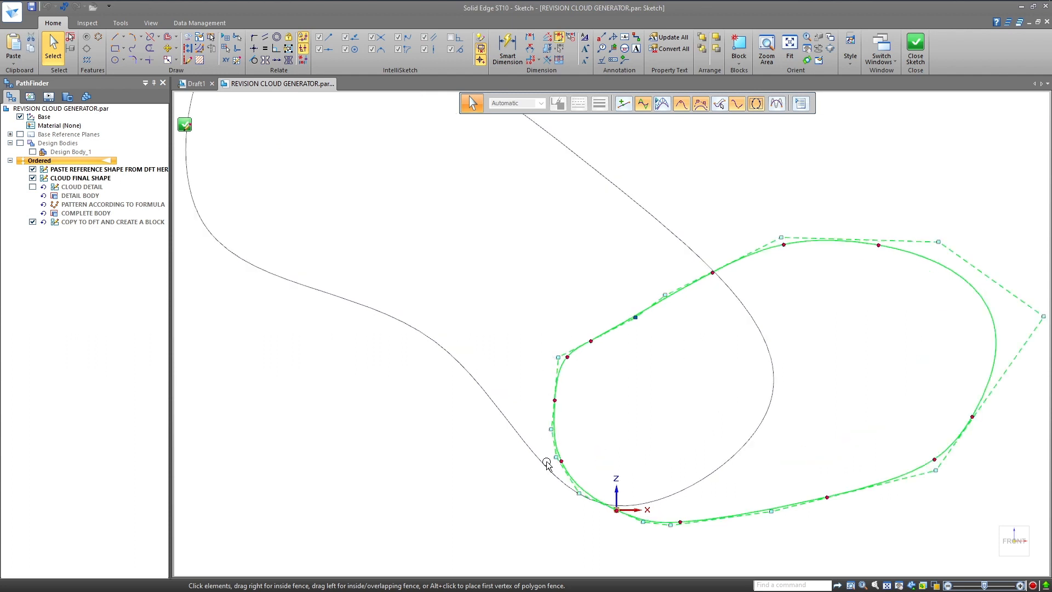
pyautogui.scroll(2, 547, 464)
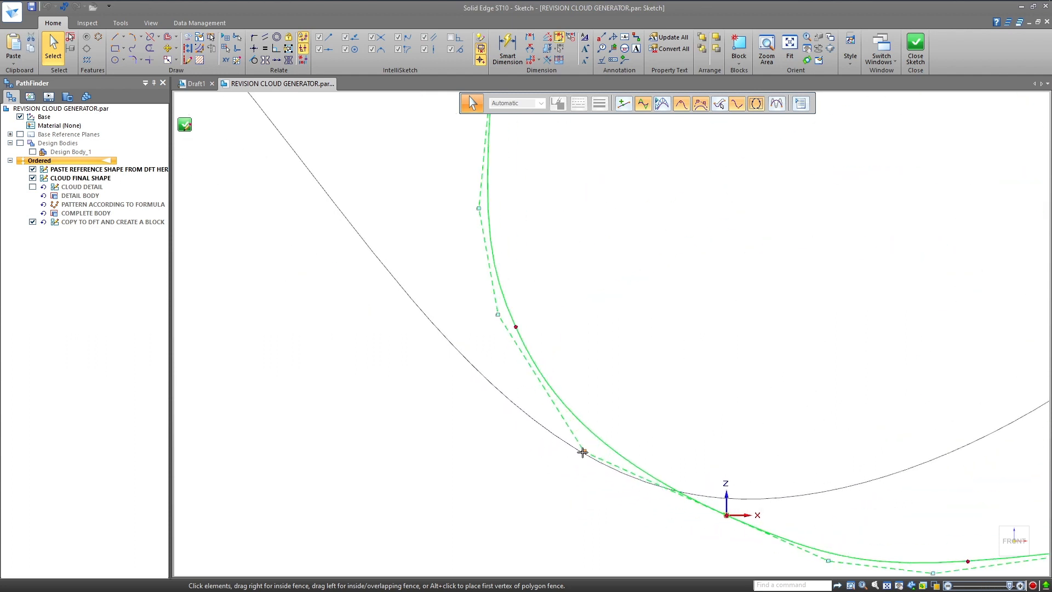
pyautogui.moveTo(582, 452); pyautogui.dragTo(481, 463)
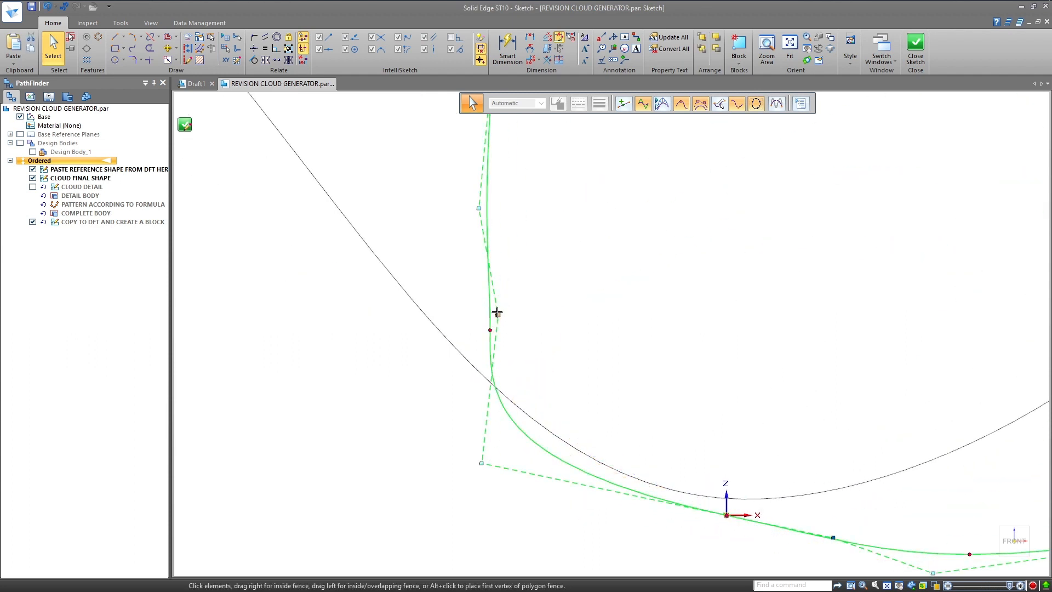
pyautogui.moveTo(497, 312); pyautogui.dragTo(340, 281)
pyautogui.scroll(-3, 425, 273)
pyautogui.scroll(3, 516, 421)
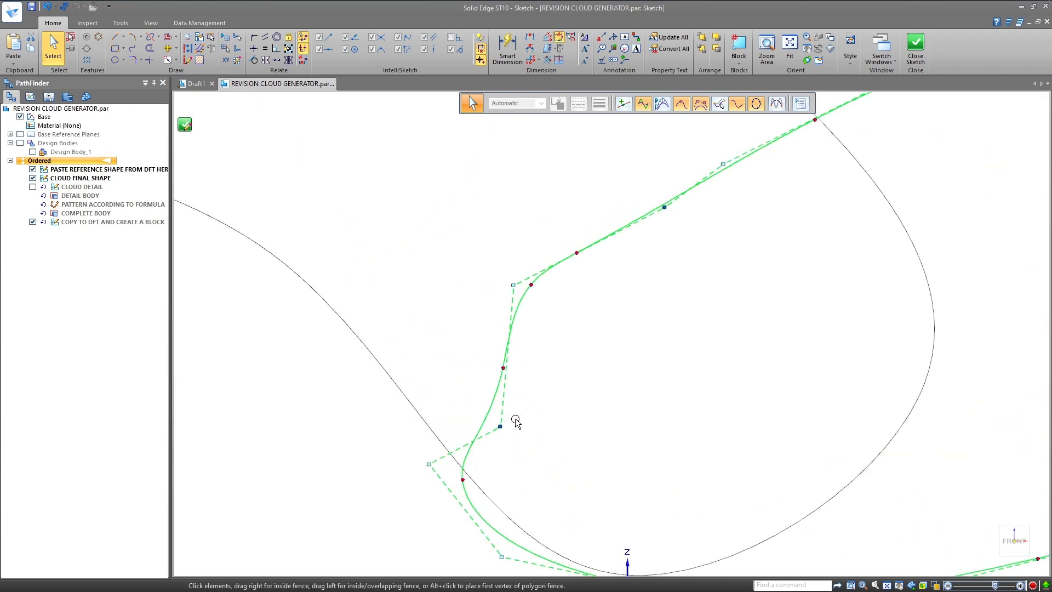
pyautogui.moveTo(501, 427); pyautogui.dragTo(325, 332)
pyautogui.scroll(-4, 577, 415)
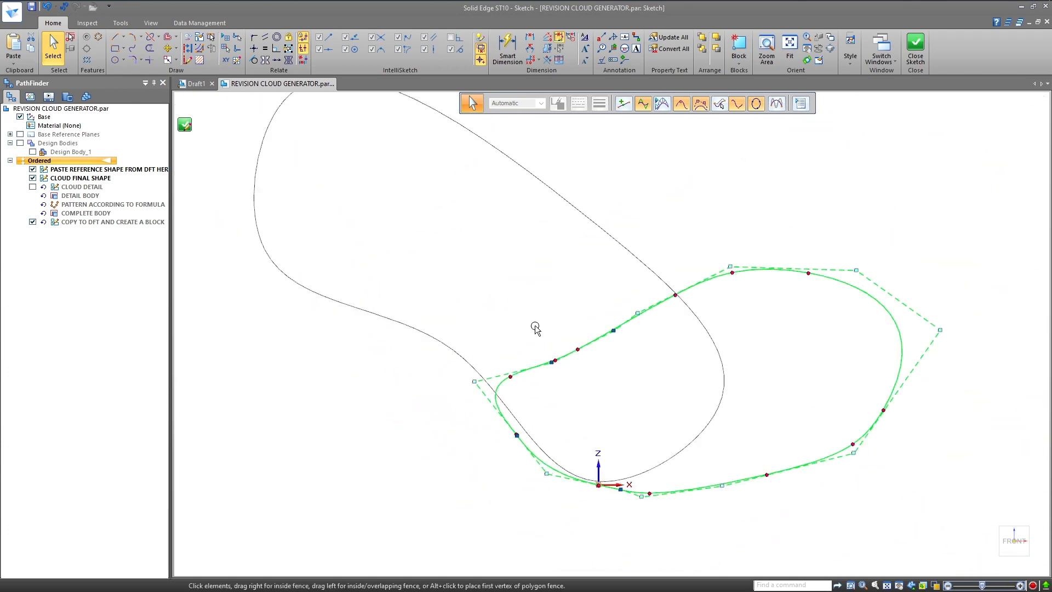
# Pull three of the cloud curve's control vertices out to the reference curve's far upper-left end and along its upper edge
pyautogui.moveTo(549, 362)
pyautogui.mouseDown()
pyautogui.moveTo(364, 304)
pyautogui.moveTo(277, 216)
pyautogui.moveTo(216, 181)
pyautogui.mouseUp()
pyautogui.scroll(-3, 630, 334)
pyautogui.scroll(2, 630, 334)
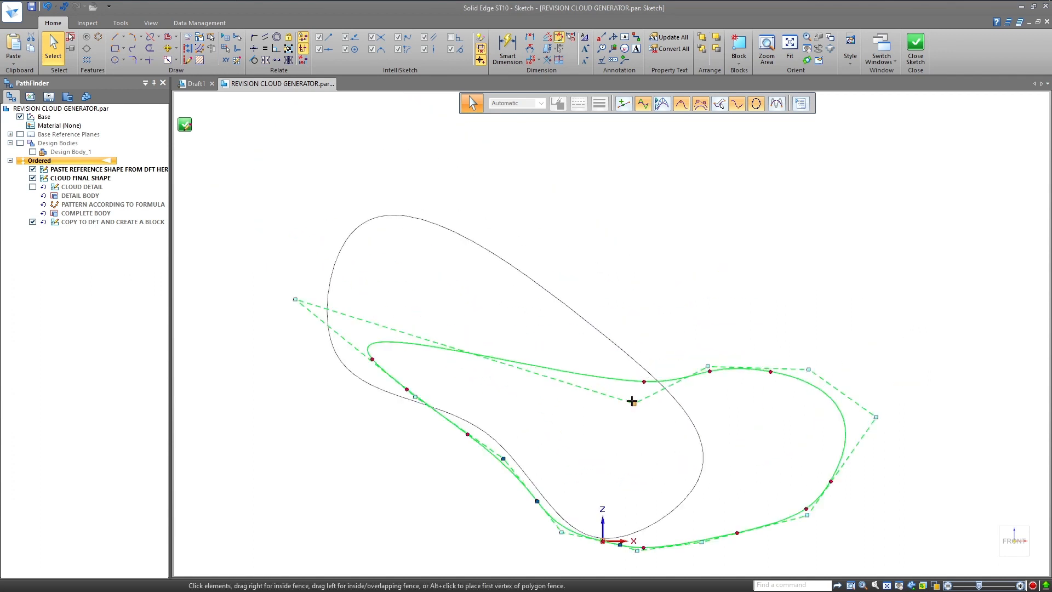
pyautogui.moveTo(632, 401); pyautogui.dragTo(312, 134)
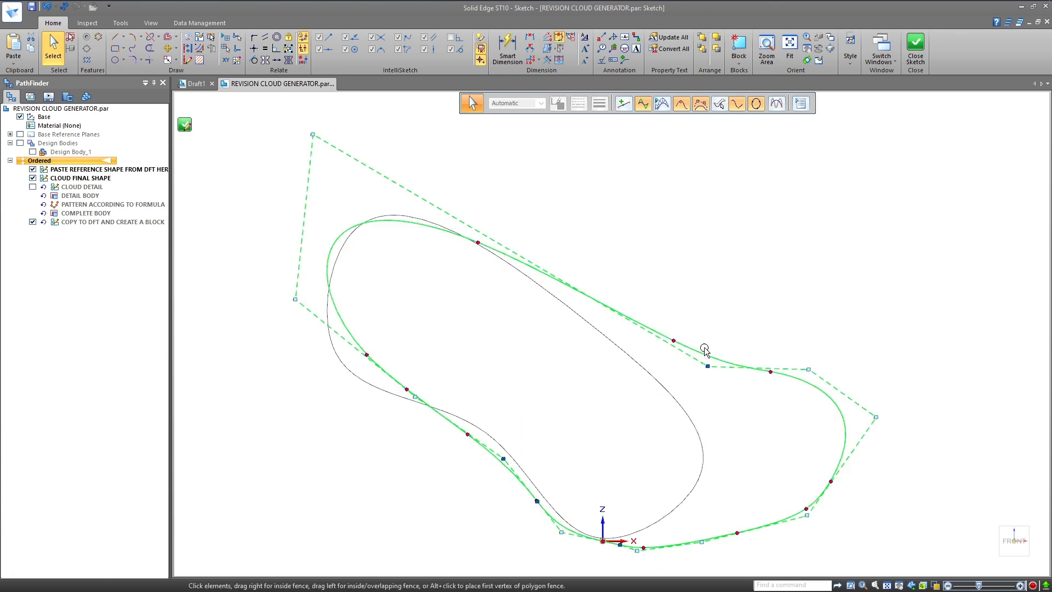
pyautogui.moveTo(707, 365); pyautogui.dragTo(489, 222)
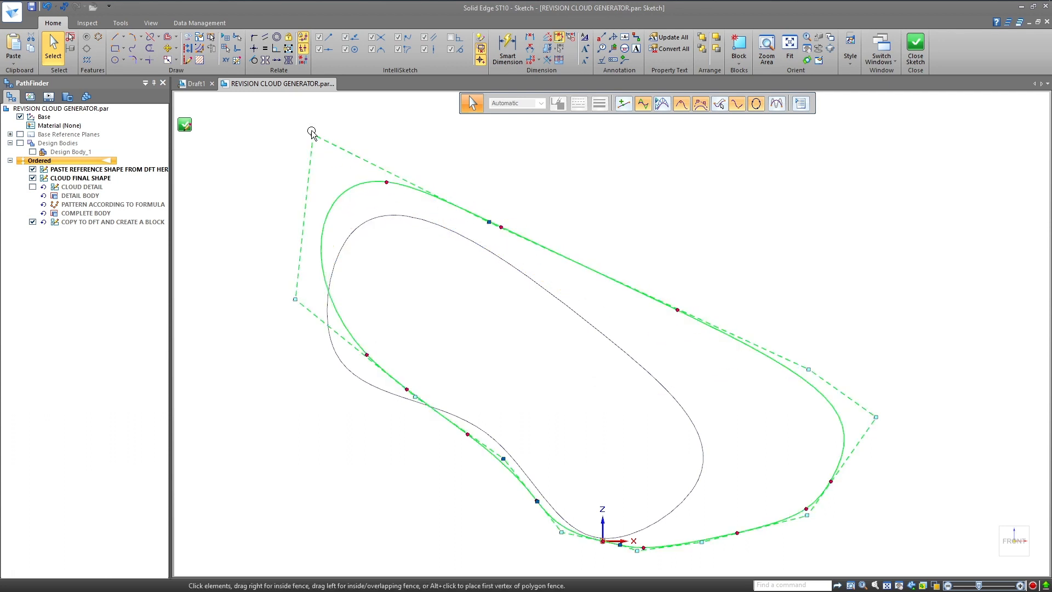
# Shift the two outer corner vertices at the curve's upper-left end and the adjacent lower vertex to wrap the cloud curve outside the reference
pyautogui.moveTo(312, 132); pyautogui.dragTo(309, 179)
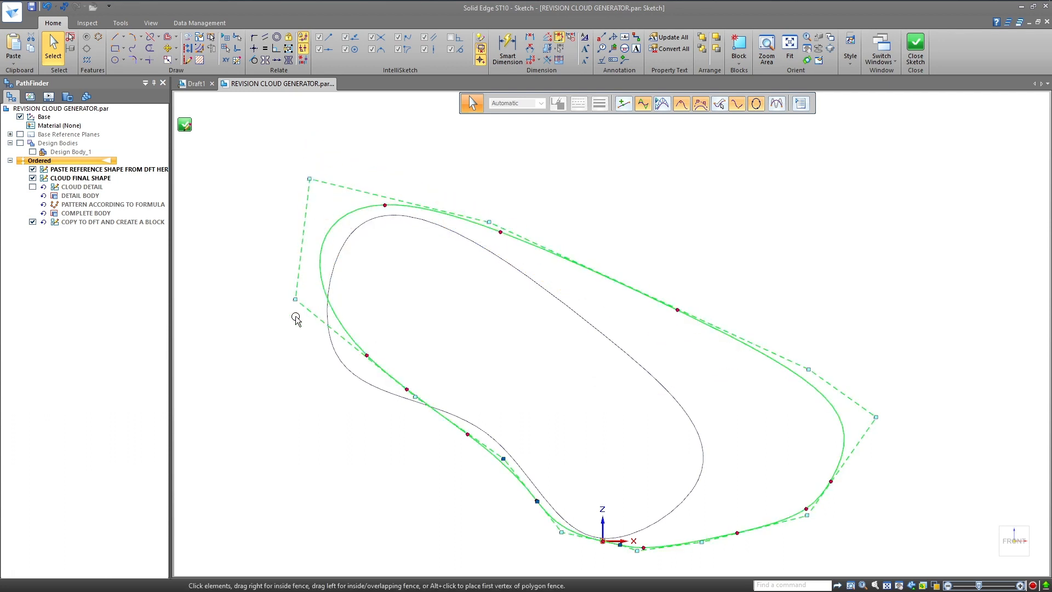
pyautogui.moveTo(297, 301); pyautogui.dragTo(281, 376)
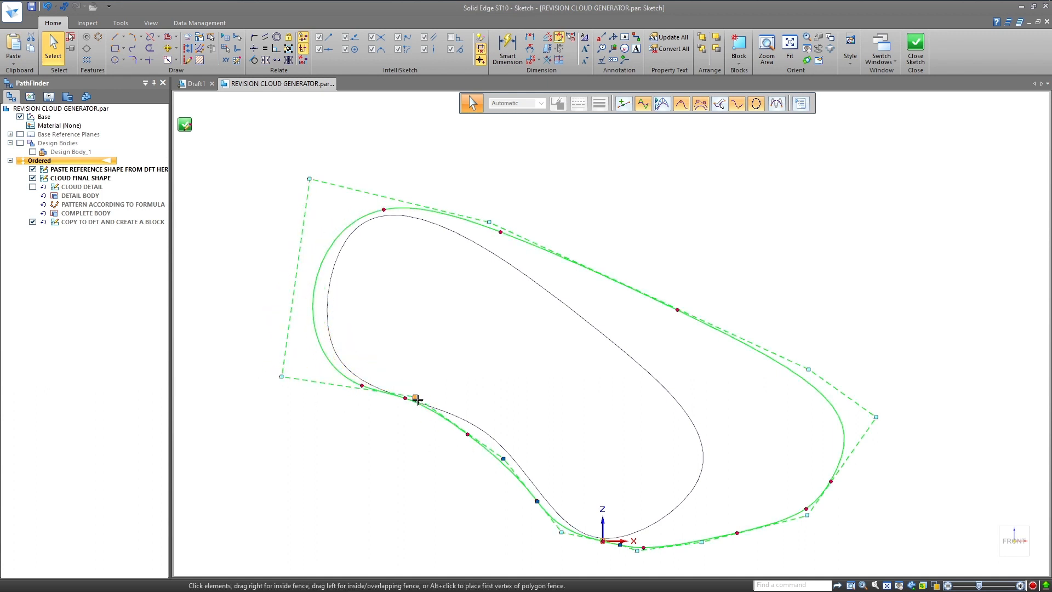
pyautogui.moveTo(416, 401); pyautogui.dragTo(428, 421)
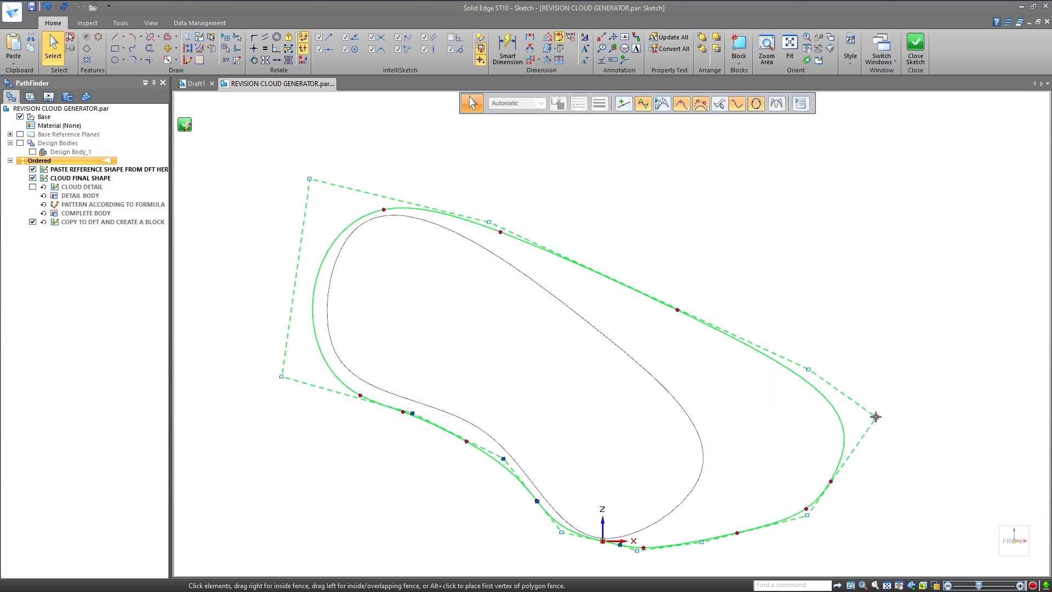
# Pull the right-hand control vertices inward and align the cloud curve closely along the reference curve's long upper-right edge
pyautogui.moveTo(876, 417); pyautogui.dragTo(703, 406)
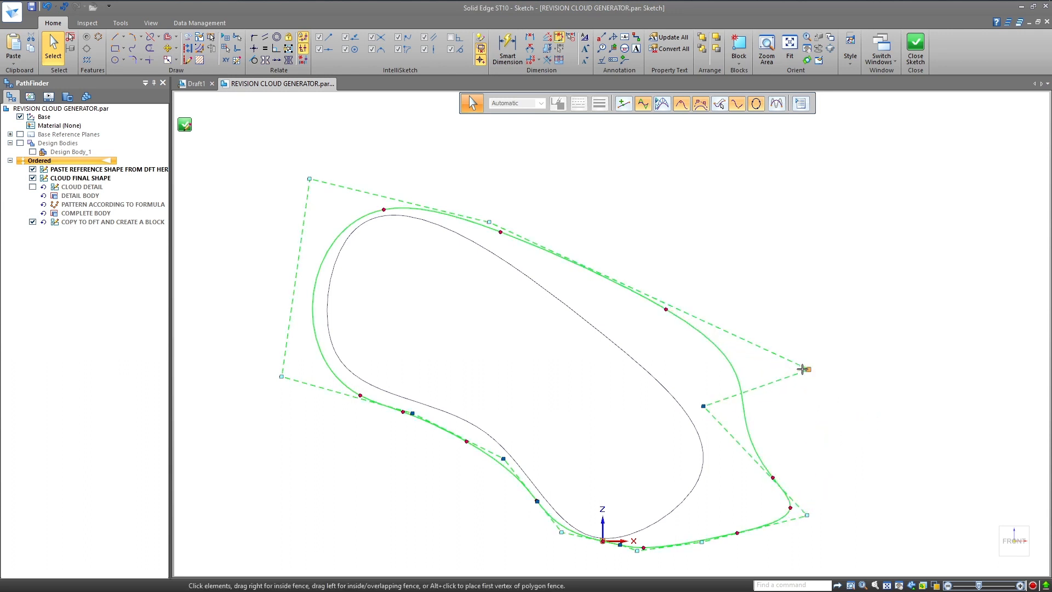
pyautogui.moveTo(802, 369); pyautogui.dragTo(620, 324)
pyautogui.scroll(2, 477, 207)
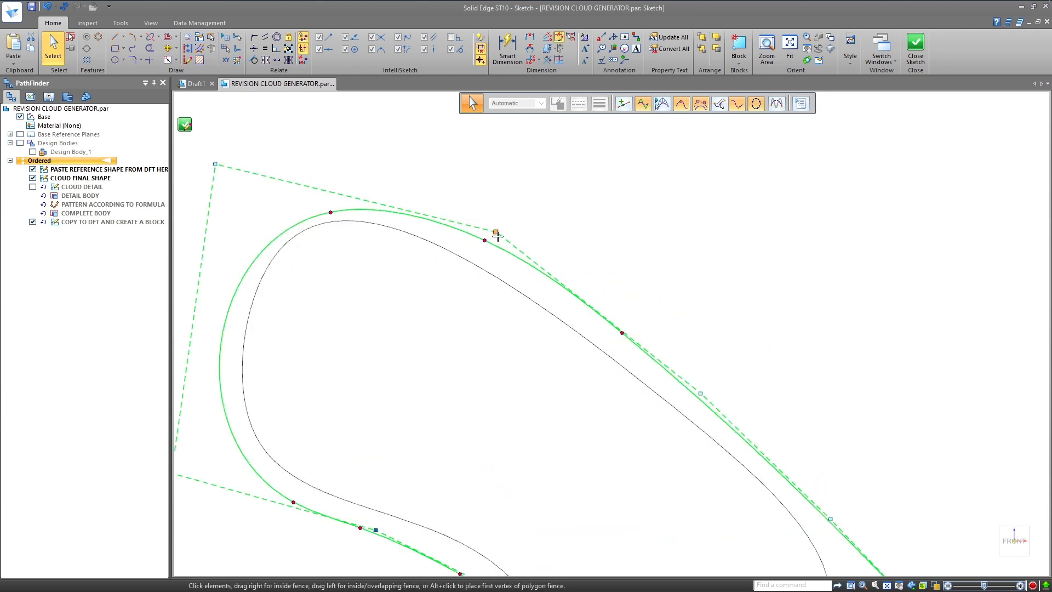
pyautogui.moveTo(498, 232); pyautogui.dragTo(483, 246)
pyautogui.scroll(-2, 594, 291)
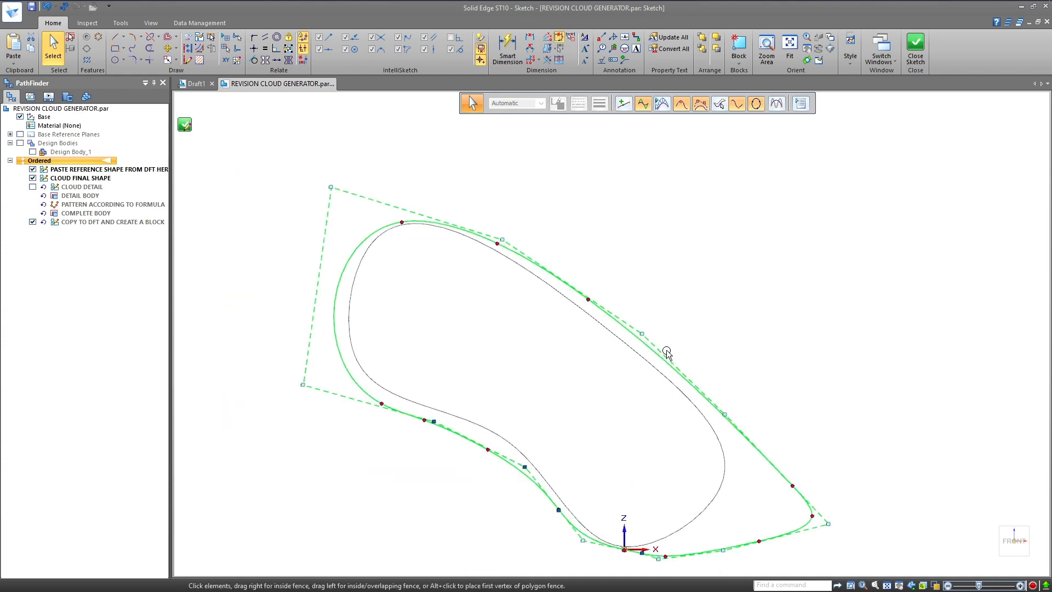
pyautogui.scroll(2, 662, 351)
pyautogui.moveTo(630, 325); pyautogui.dragTo(622, 337)
pyautogui.scroll(-3, 641, 289)
pyautogui.scroll(4, 725, 428)
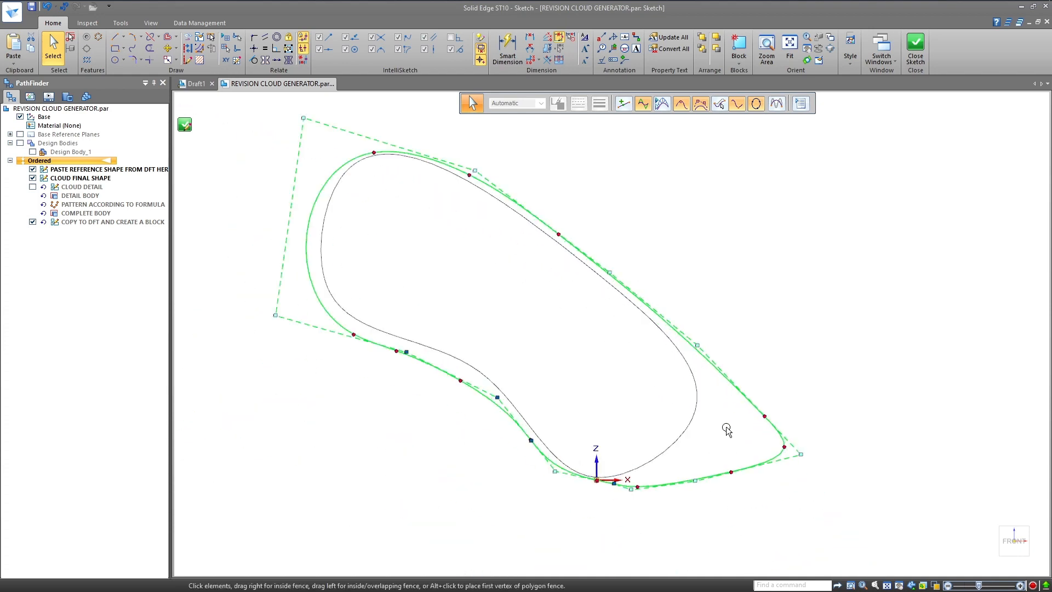
# Pull the control vertices at the pointed lower-right corner inward to round the cloud curve around the reference curve's lower-right end
pyautogui.moveTo(834, 464); pyautogui.dragTo(674, 366)
pyautogui.scroll(-2, 664, 470)
pyautogui.scroll(3, 719, 510)
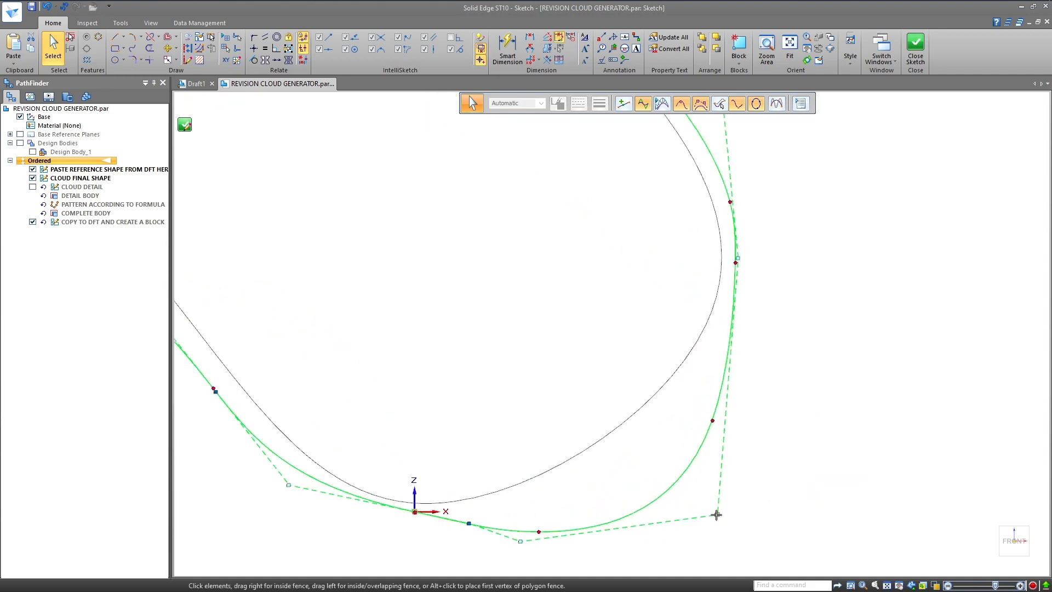
pyautogui.moveTo(717, 515); pyautogui.dragTo(661, 450)
pyautogui.scroll(-2, 660, 450)
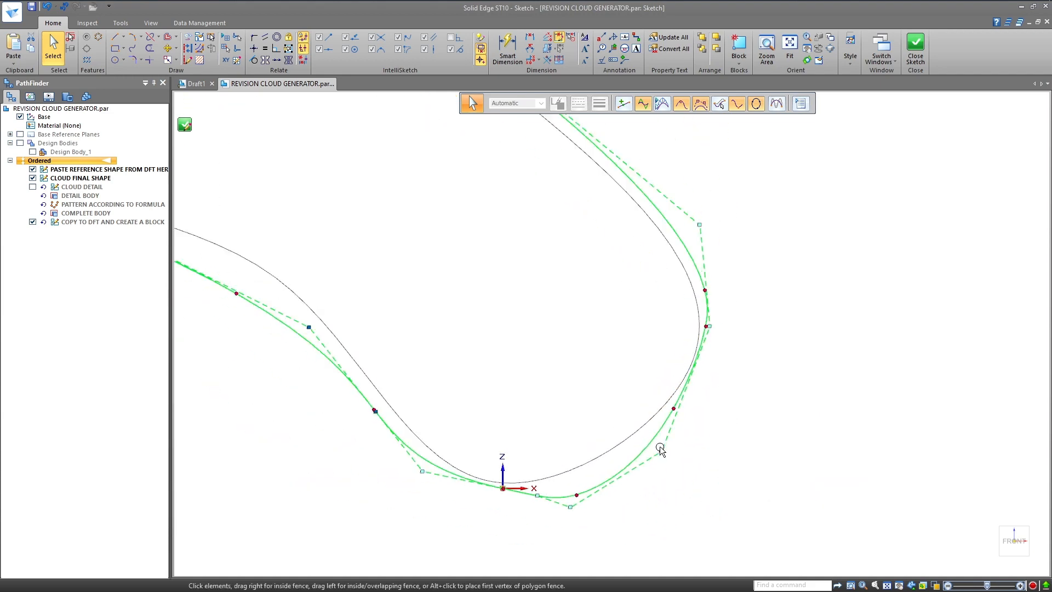
# Reposition the control vertices between the origin and the lower-right bend to bring the cloud curve closer to the reference curve
pyautogui.scroll(3, 585, 496)
pyautogui.moveTo(610, 520); pyautogui.dragTo(672, 412)
pyautogui.moveTo(833, 384); pyautogui.dragTo(897, 256)
pyautogui.moveTo(529, 490); pyautogui.dragTo(518, 477)
pyautogui.scroll(-2, 669, 497)
pyautogui.scroll(2, 383, 476)
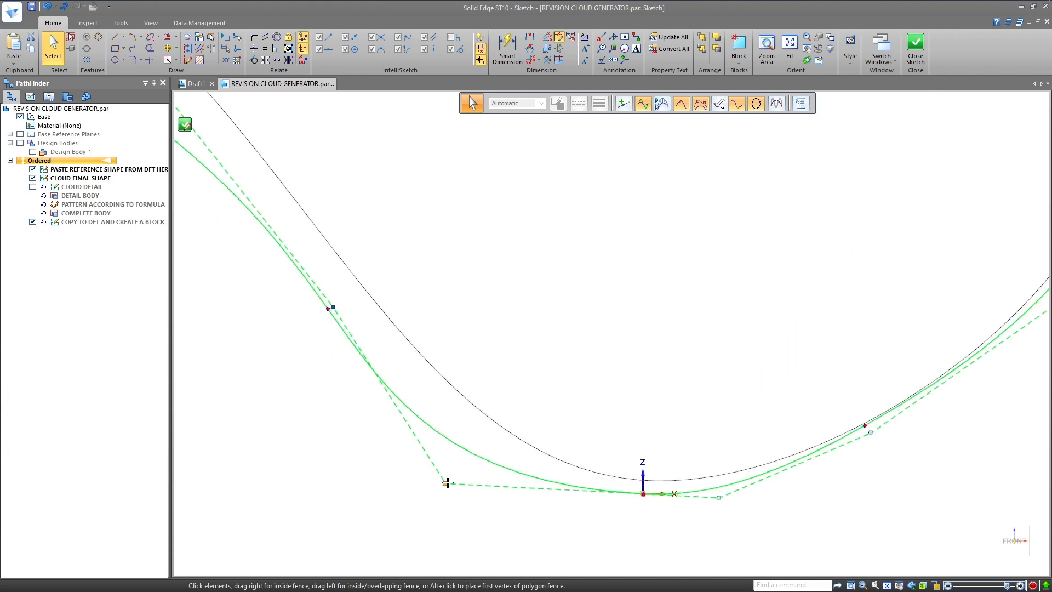
# Nudge the control vertices just left of the origin inward to bring the cloud curve nearer to the reference curve
pyautogui.moveTo(447, 483); pyautogui.dragTo(455, 446)
pyautogui.scroll(-3, 609, 497)
pyautogui.scroll(3, 442, 394)
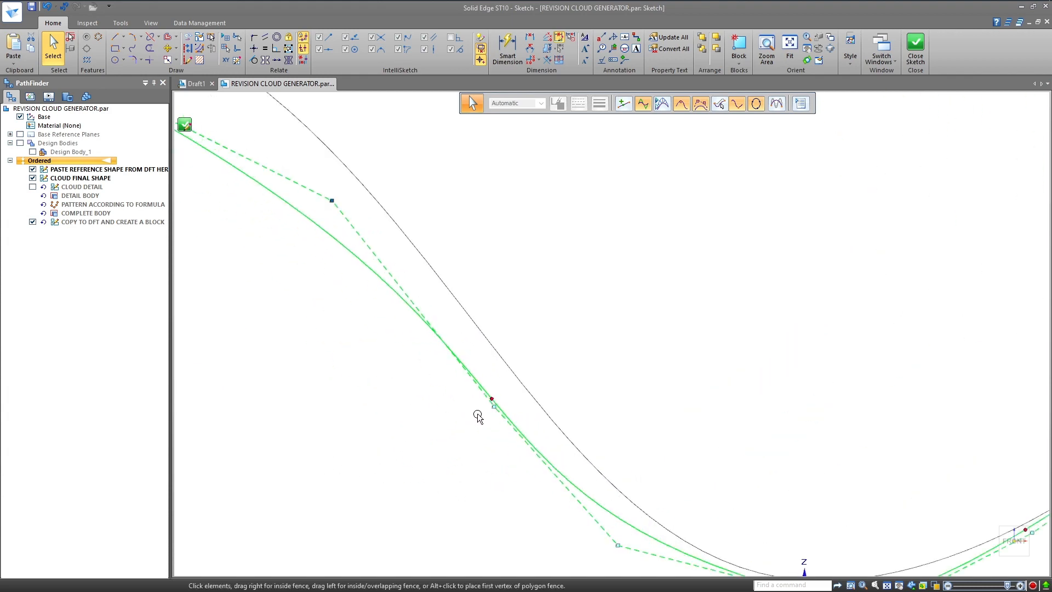
pyautogui.moveTo(492, 406); pyautogui.dragTo(517, 400)
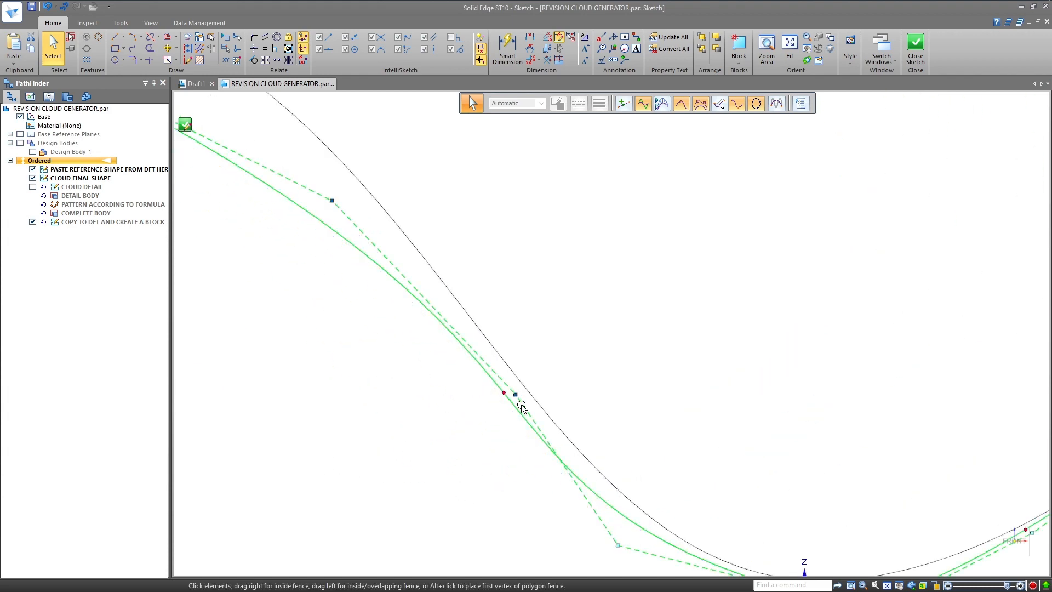
pyautogui.scroll(-2, 614, 430)
pyautogui.scroll(3, 627, 492)
pyautogui.moveTo(602, 503); pyautogui.dragTo(629, 498)
pyautogui.scroll(-2, 513, 378)
pyautogui.scroll(3, 446, 298)
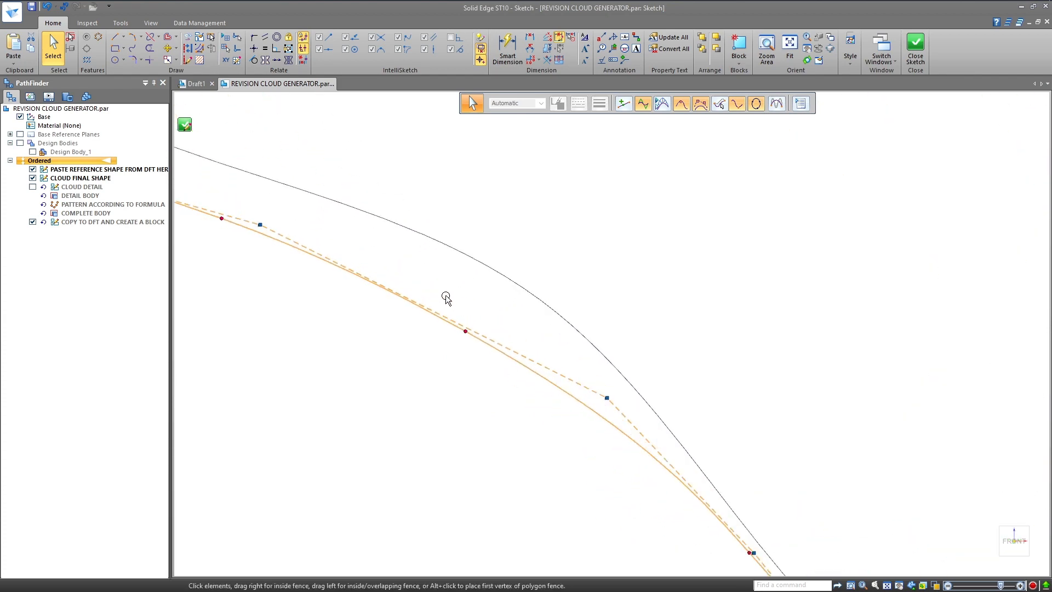
# Move the control vertices along the lower-left inward bend closer to the reference curve
pyautogui.scroll(-3, 442, 301)
pyautogui.scroll(4, 496, 366)
pyautogui.moveTo(502, 371); pyautogui.dragTo(522, 321)
pyautogui.scroll(-3, 517, 371)
pyautogui.moveTo(783, 508); pyautogui.dragTo(718, 435)
pyautogui.scroll(-1, 631, 367)
pyautogui.scroll(-2, 630, 367)
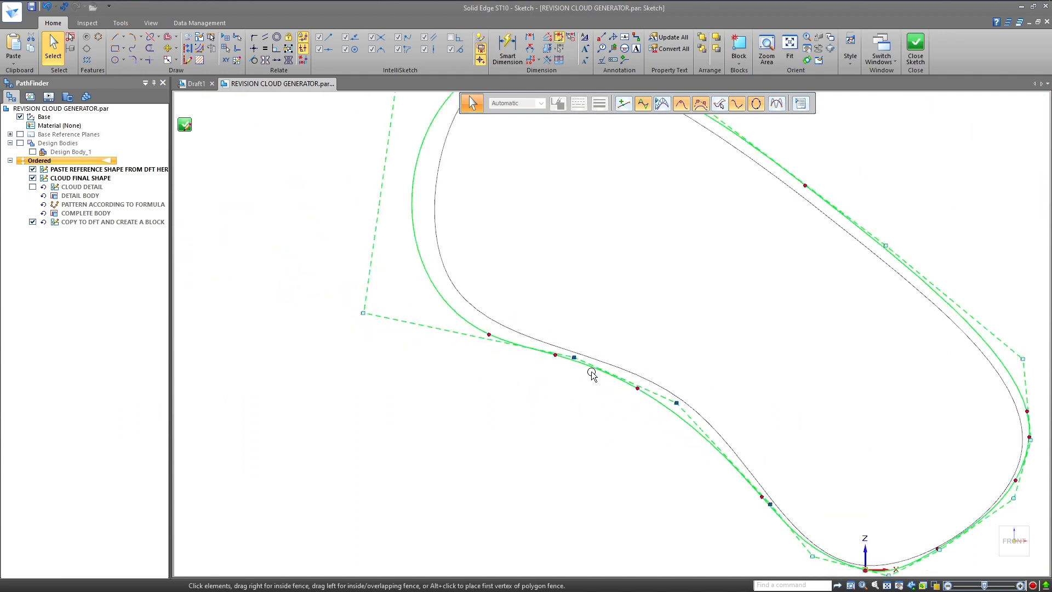
# Fine-tune the two outer corner vertices at the upper-left end and the upper-edge vertex to narrow the gap to the reference curve
pyautogui.moveTo(365, 311); pyautogui.dragTo(378, 301)
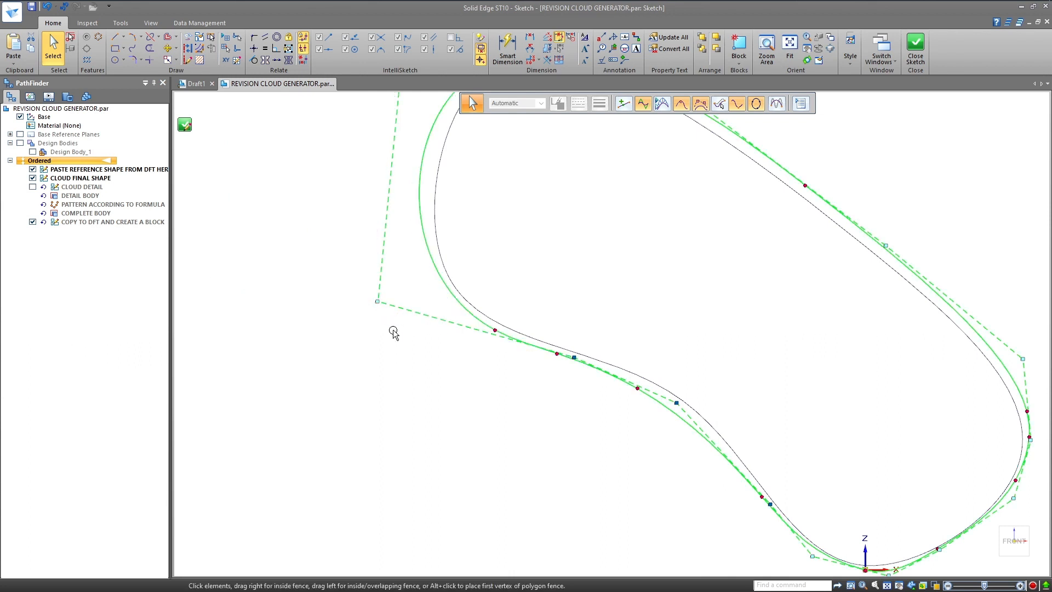
pyautogui.scroll(-2, 537, 350)
pyautogui.scroll(3, 477, 202)
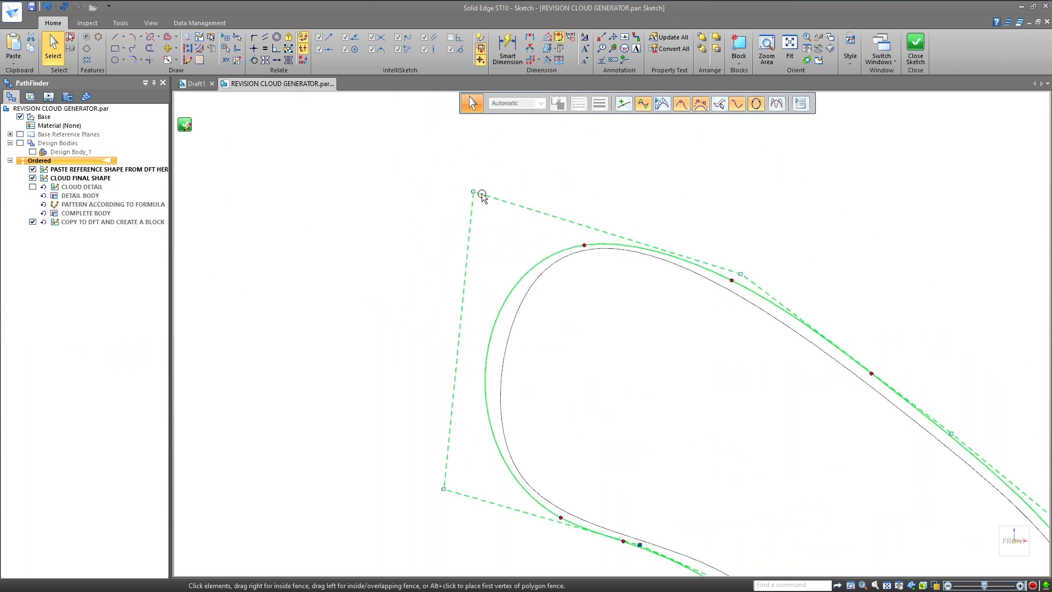
pyautogui.moveTo(474, 192); pyautogui.dragTo(503, 179)
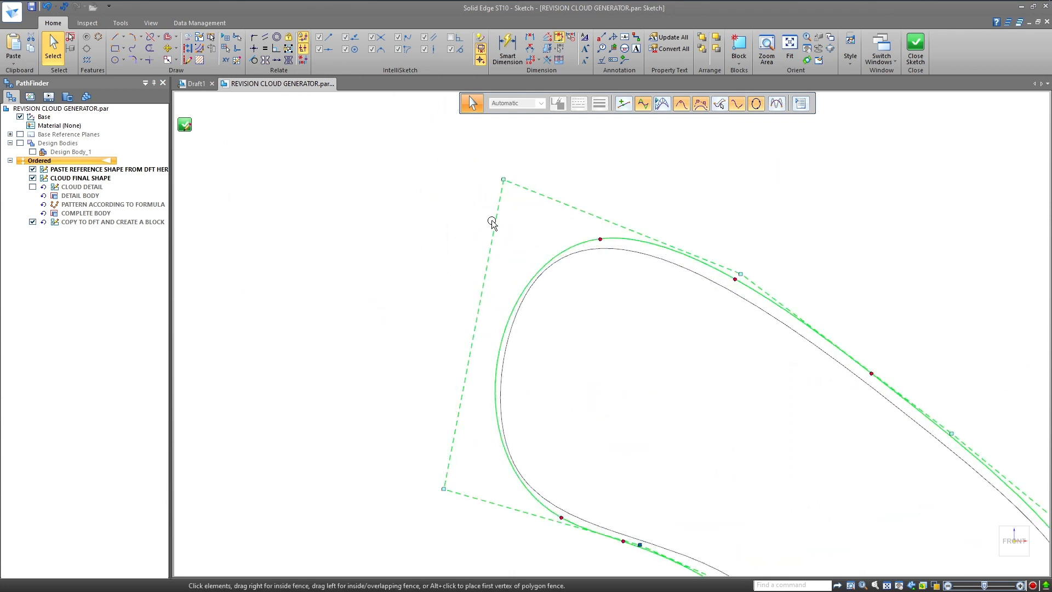
pyautogui.scroll(-1, 520, 230)
pyautogui.scroll(3, 620, 279)
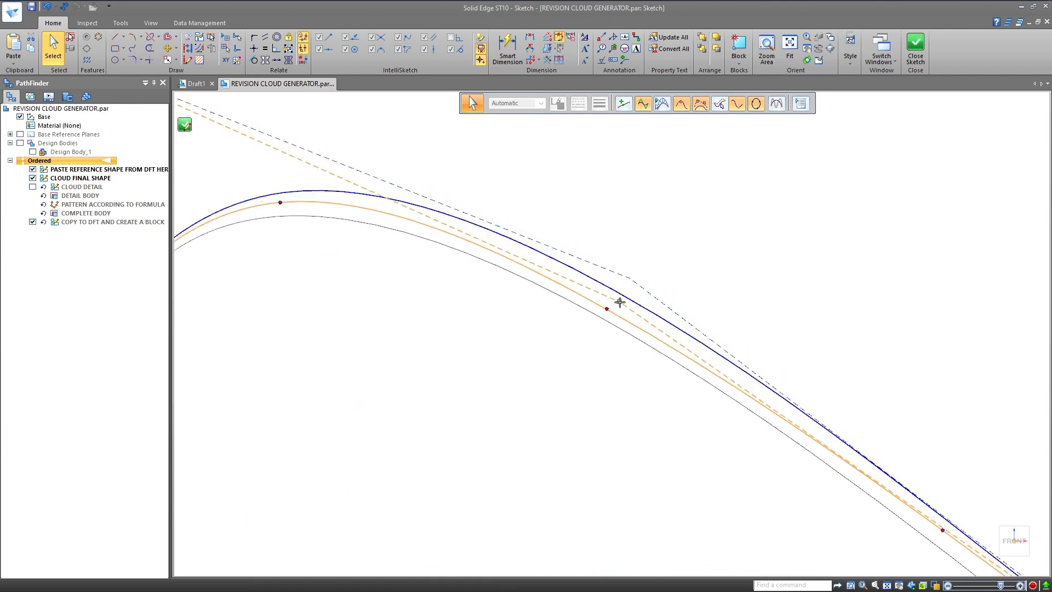
# Move the control vertex above the right-hand bend slightly inward, and finish editing the CLOUD FINAL SHAPE sketch
pyautogui.scroll(-3, 478, 235)
pyautogui.scroll(3, 822, 444)
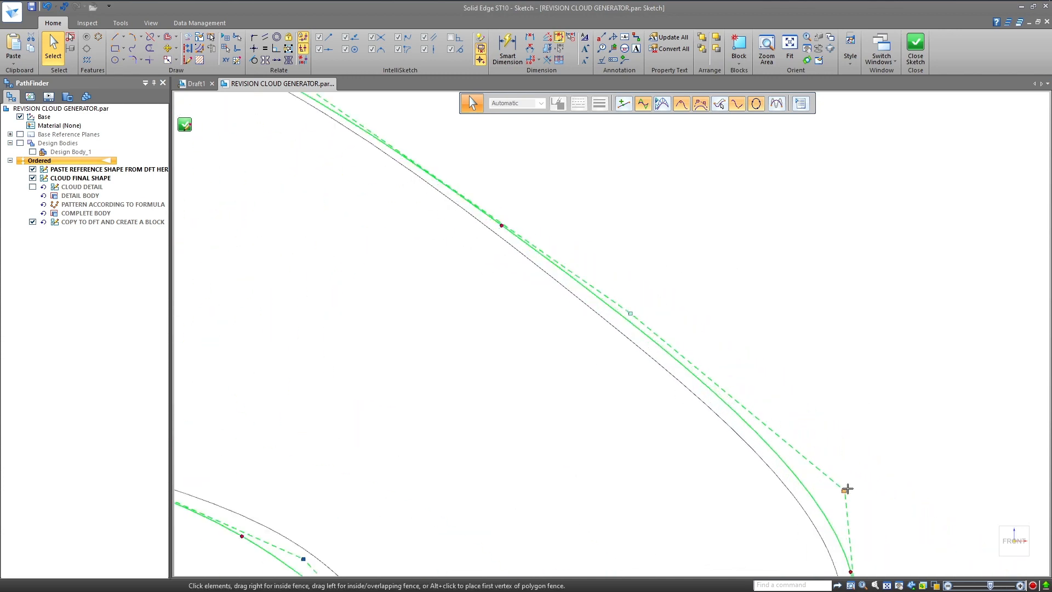
pyautogui.moveTo(847, 489); pyautogui.dragTo(842, 500)
pyautogui.click(775, 381)
pyautogui.scroll(-3, 746, 378)
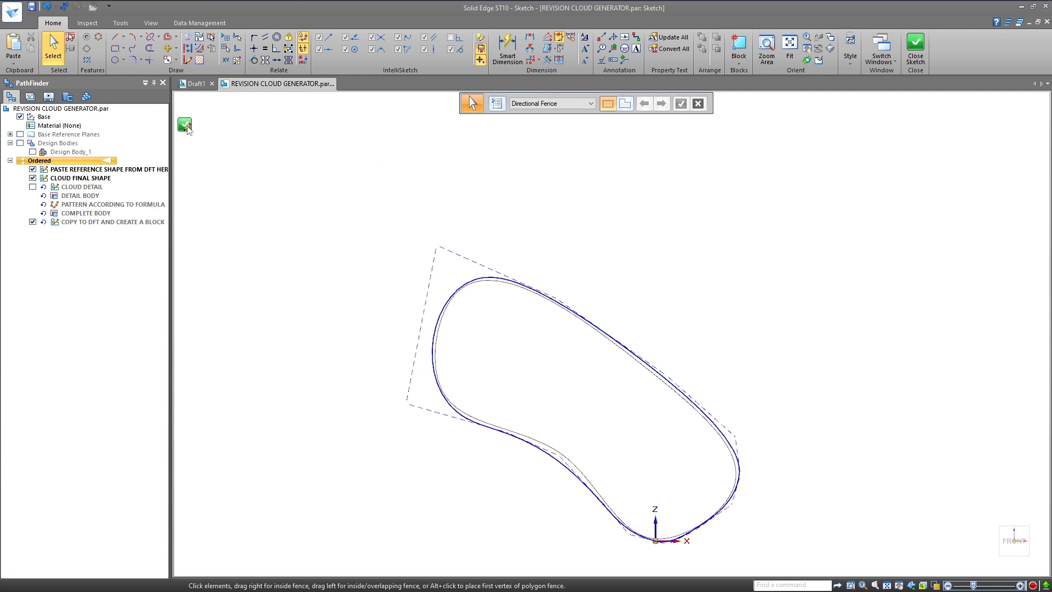
pyautogui.click(185, 125)
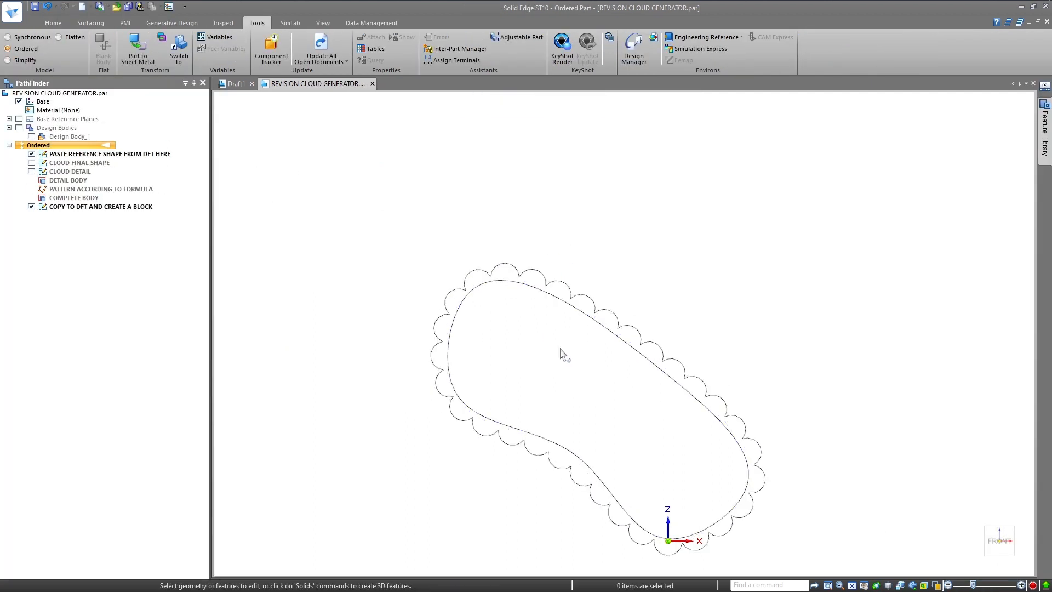
# Start Dynamic Edit on the CLOUD FINAL SHAPE sketch and select its curve to show the control vertices
pyautogui.scroll(3, 561, 351)
pyautogui.click(110, 164)
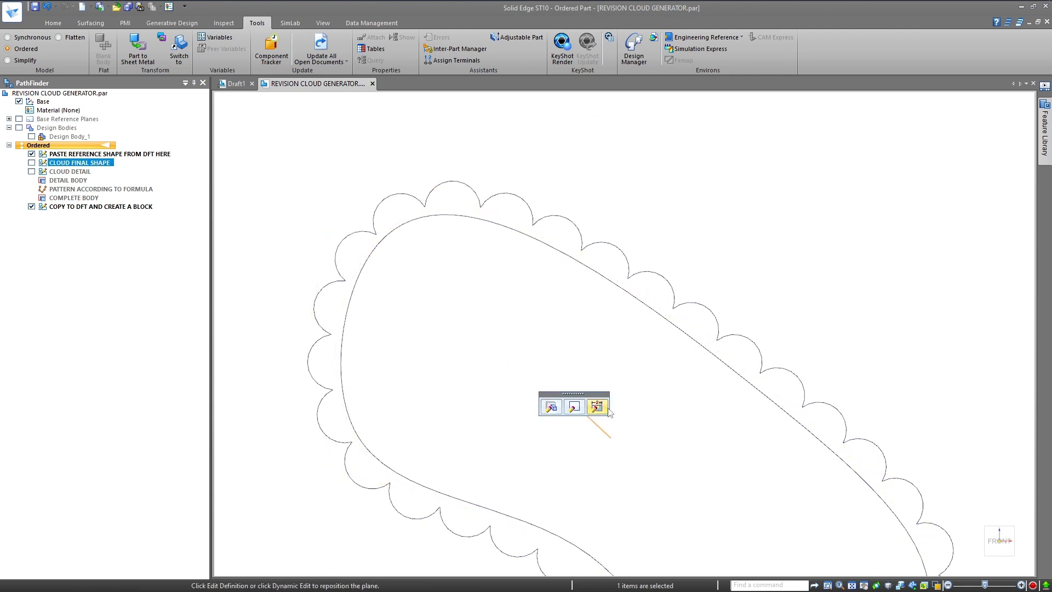
pyautogui.click(597, 407)
pyautogui.scroll(2, 366, 166)
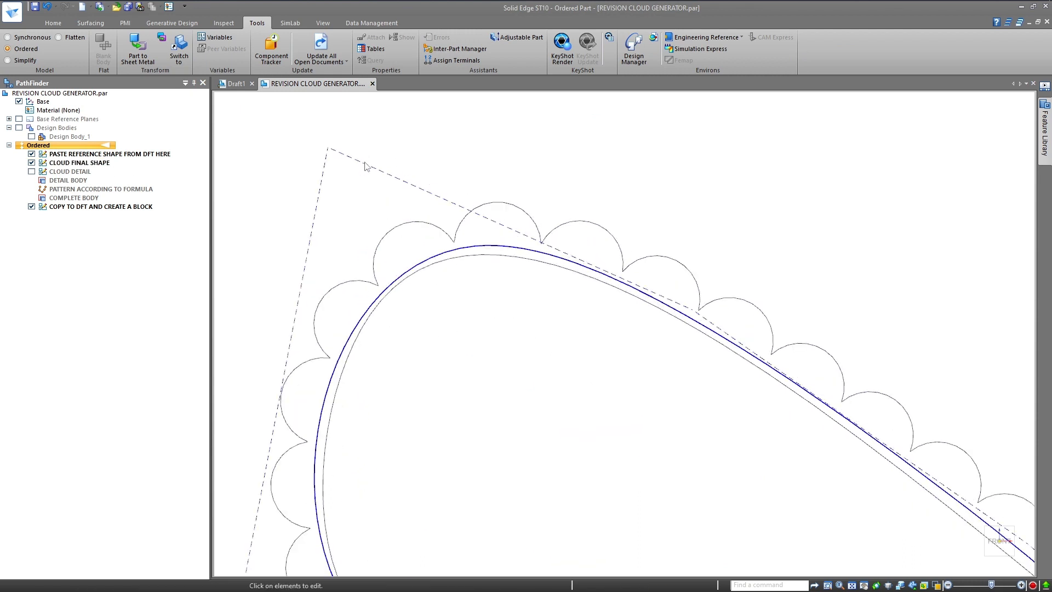
pyautogui.click(441, 252)
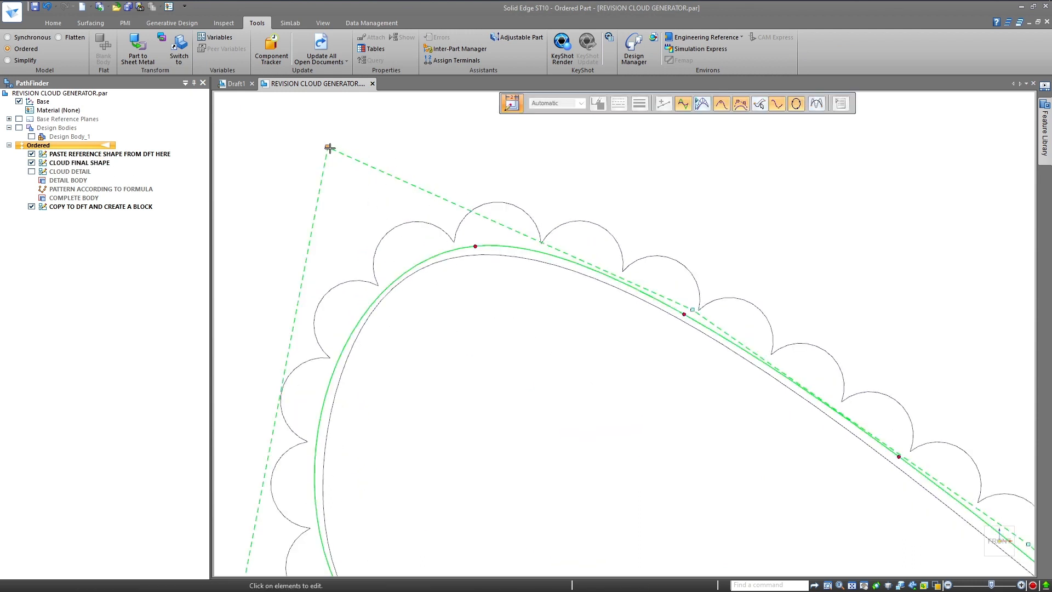
# Nudge the upper and lower corner vertices at the cloud curve's upper-left end slightly outward to adjust the generated scallops
pyautogui.moveTo(328, 147)
pyautogui.mouseDown()
pyautogui.moveTo(369, 146)
pyautogui.moveTo(311, 158)
pyautogui.mouseUp()
pyautogui.scroll(-4, 435, 175)
pyautogui.scroll(4, 330, 342)
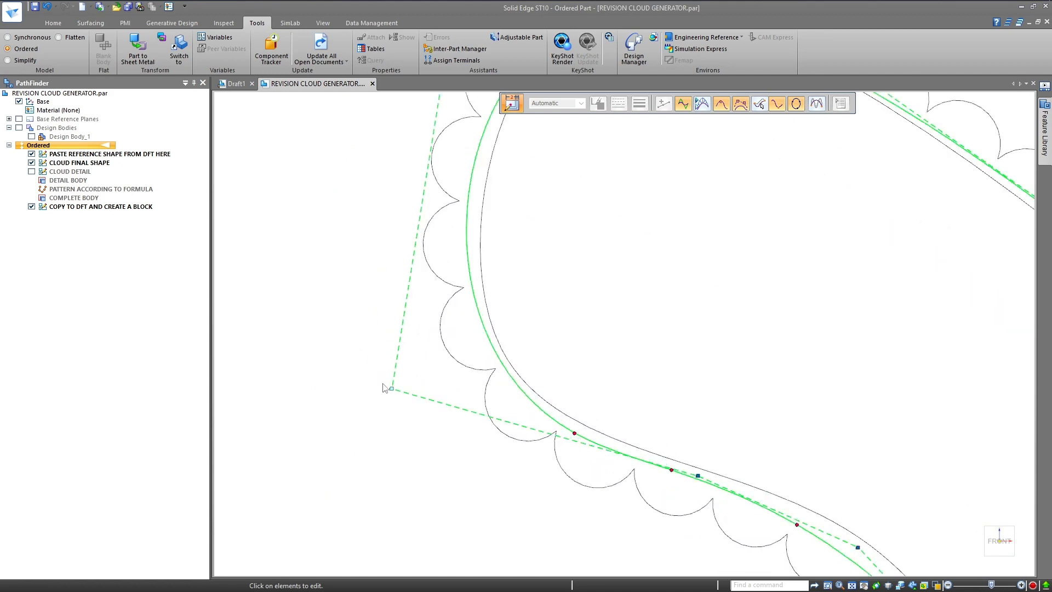
pyautogui.moveTo(397, 389)
pyautogui.mouseDown()
pyautogui.moveTo(406, 407)
pyautogui.moveTo(396, 401)
pyautogui.mouseUp()
# Move the control vertex at the lower-left inward bend up and right, past the reference curve
pyautogui.scroll(-3, 383, 351)
pyautogui.scroll(4, 557, 395)
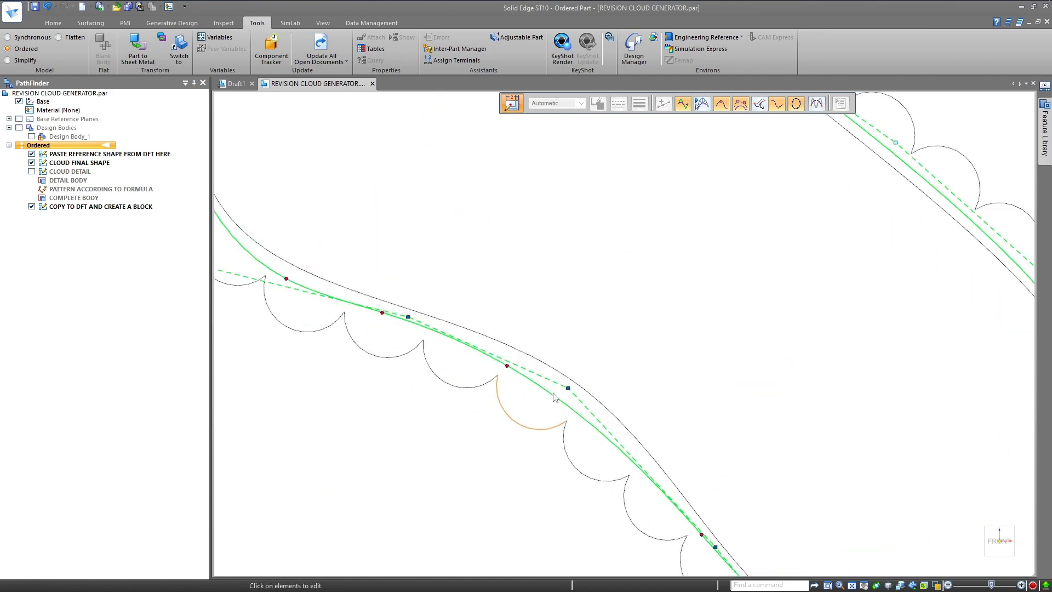
pyautogui.scroll(4, 581, 384)
pyautogui.moveTo(561, 410); pyautogui.dragTo(598, 377)
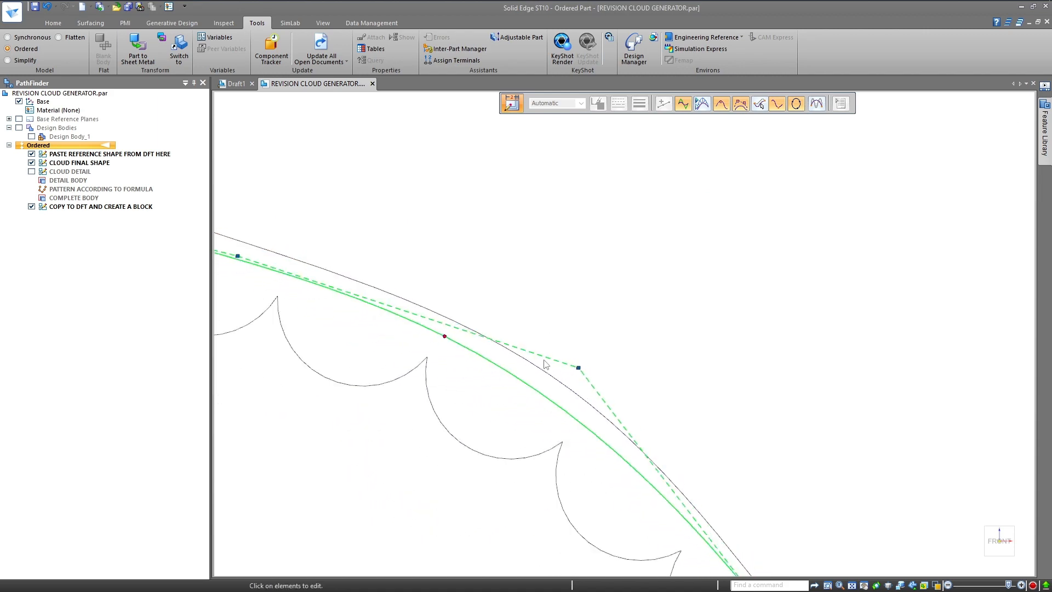
pyautogui.scroll(-4, 729, 352)
# Pull the control vertex above the right-hand bend inward to bring the cloud curve closer to the reference curve there
pyautogui.scroll(4, 792, 365)
pyautogui.scroll(2, 792, 366)
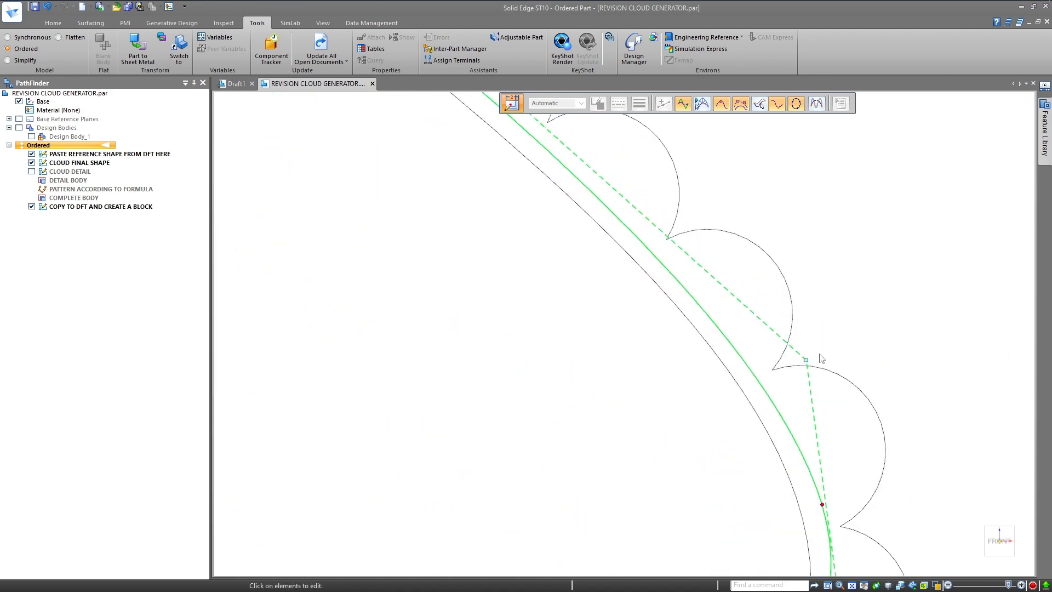
pyautogui.moveTo(805, 360)
pyautogui.mouseDown()
pyautogui.moveTo(787, 372)
pyautogui.moveTo(792, 362)
pyautogui.mouseUp()
pyautogui.scroll(2, 792, 361)
pyautogui.scroll(-3, 751, 311)
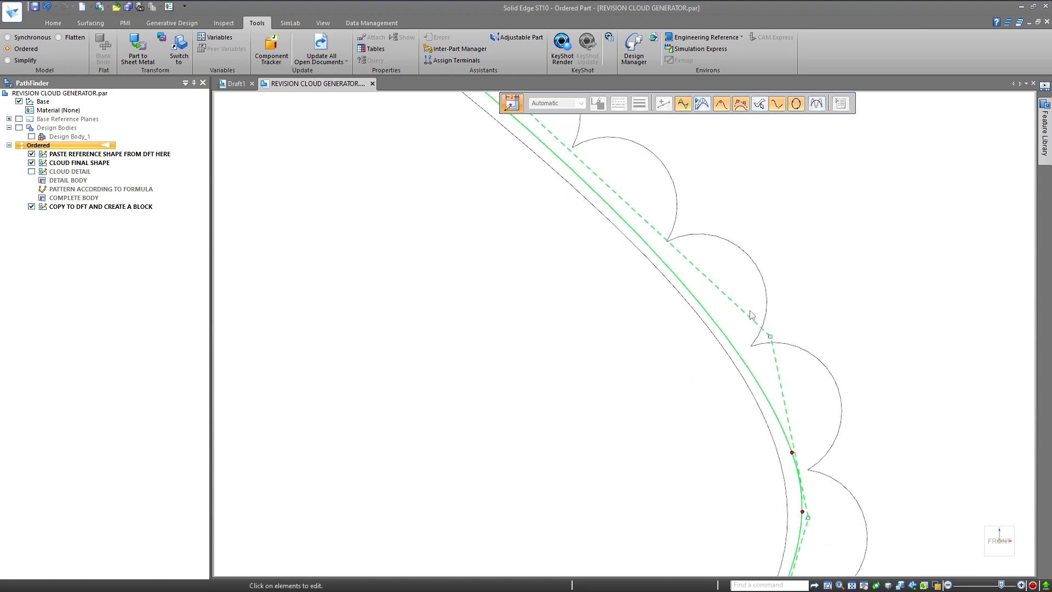
pyautogui.scroll(3, 788, 467)
pyautogui.moveTo(787, 409); pyautogui.dragTo(766, 412)
pyautogui.scroll(-3, 814, 395)
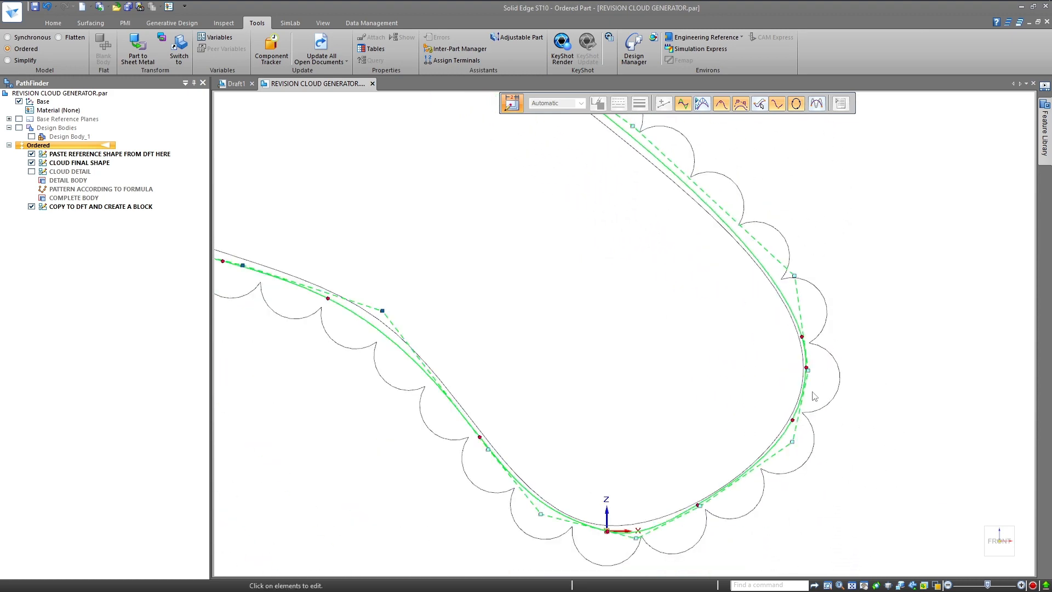
# Check the curve's fit at the lower bend, finish Dynamic Edit, and hide the CLOUD FINAL SHAPE and PASTE REFERENCE SHAPE FROM DFT HERE sketches
pyautogui.scroll(5, 766, 481)
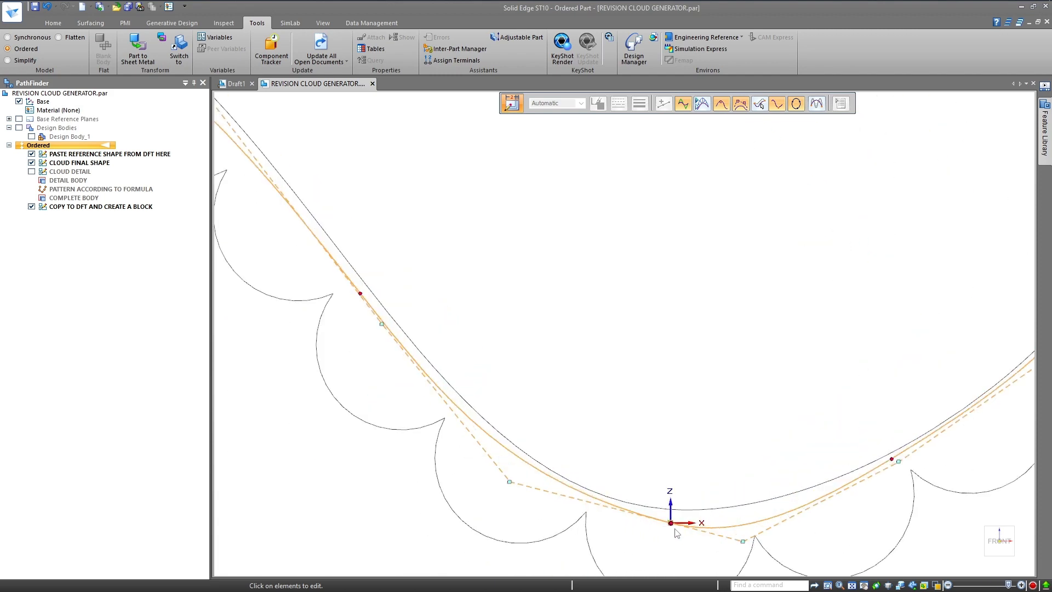
pyautogui.scroll(2, 746, 546)
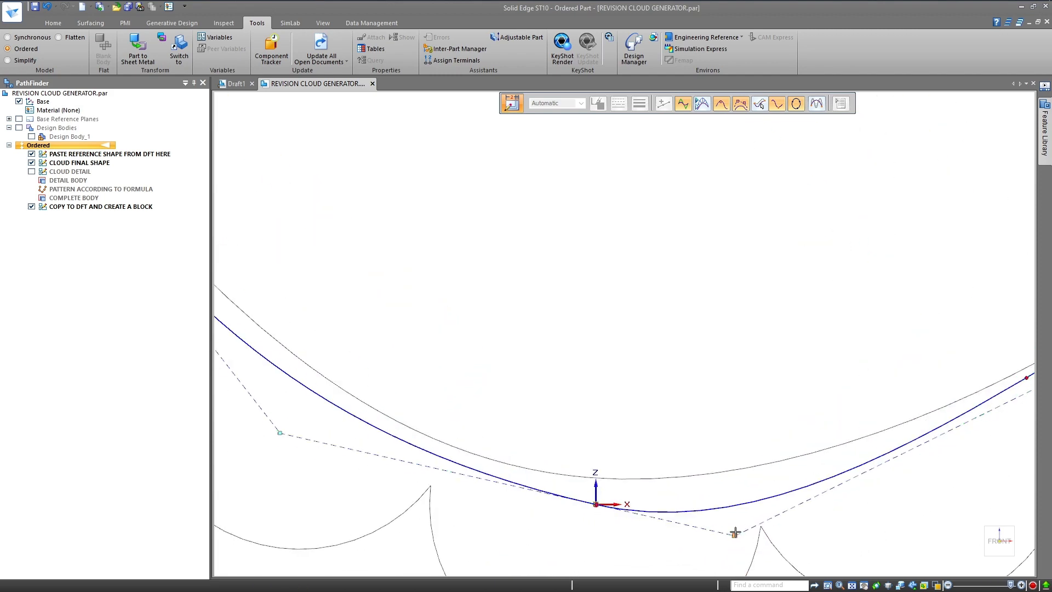
pyautogui.scroll(-3, 652, 495)
pyautogui.scroll(-3, 641, 450)
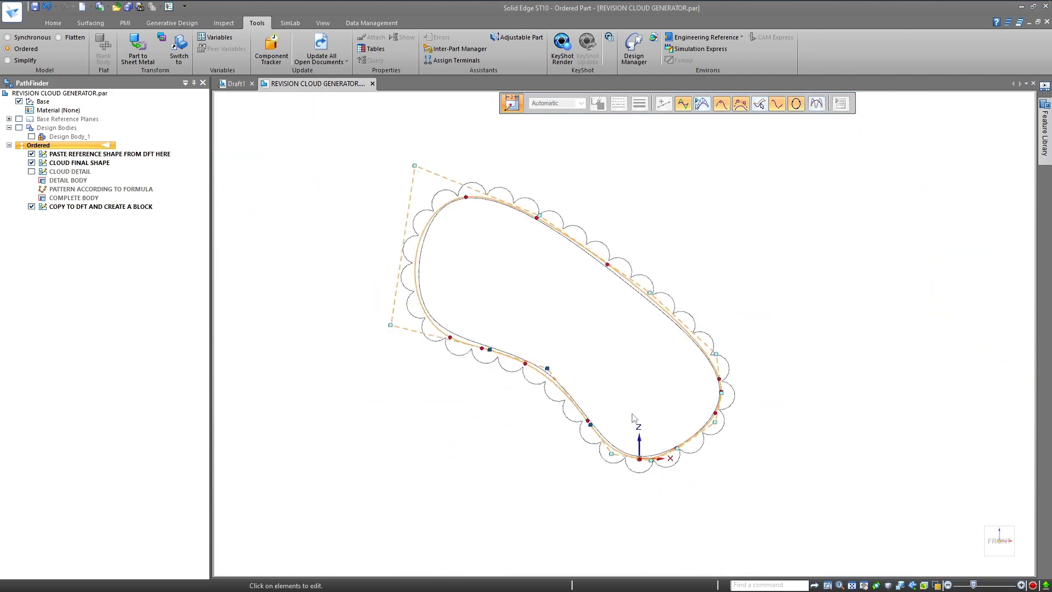
pyautogui.scroll(2, 447, 140)
pyautogui.press('Escape')
pyautogui.press('Escape')
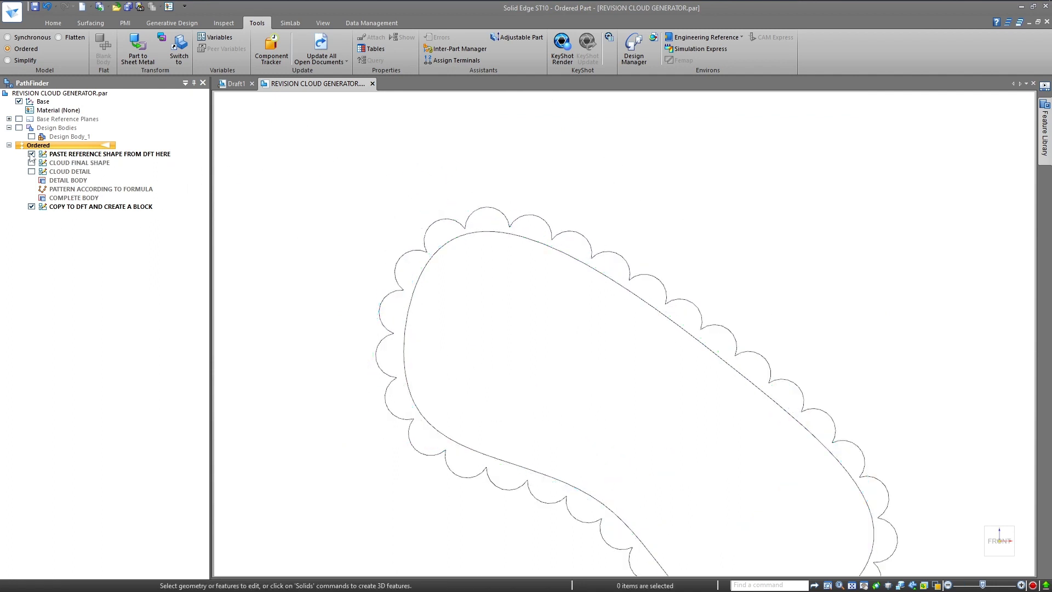
pyautogui.click(31, 154)
pyautogui.scroll(-2, 395, 217)
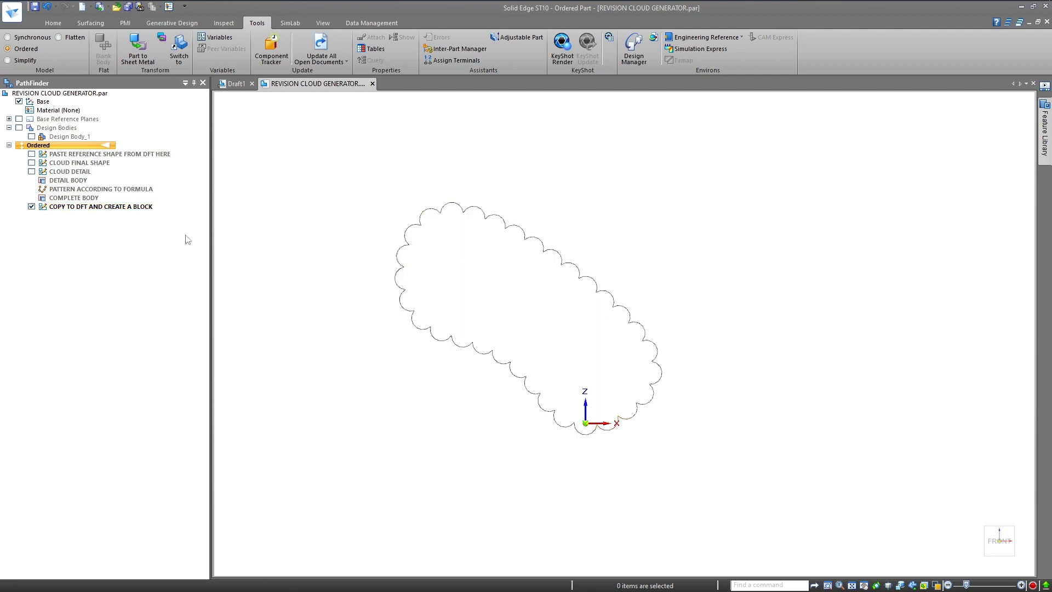
# Open the COPY TO DFT AND CREATE A BLOCK sketch profile for editing and copy all of its cloud arcs
pyautogui.click(124, 211)
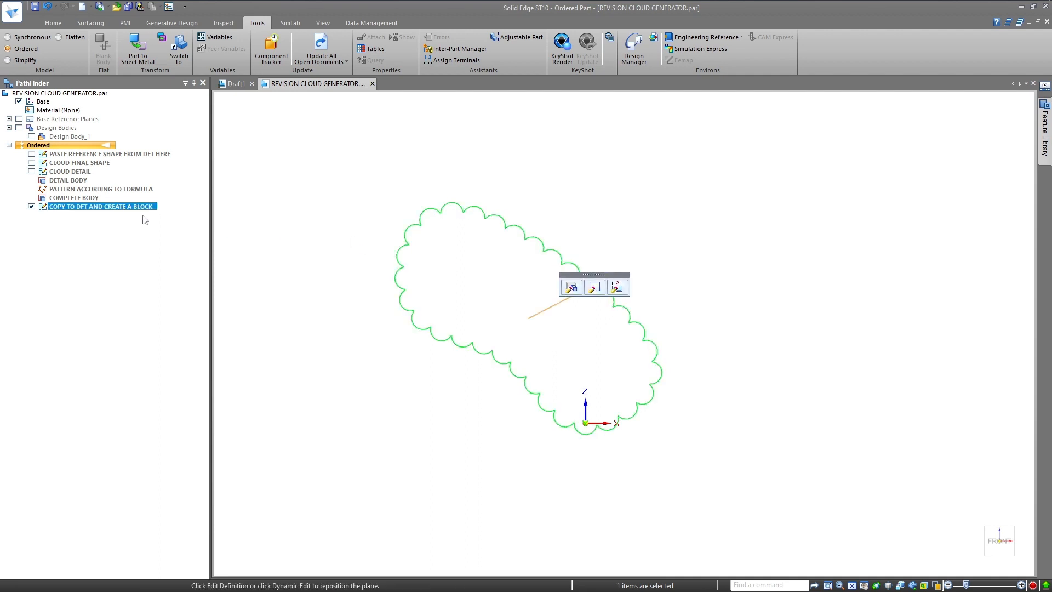
pyautogui.click(594, 287)
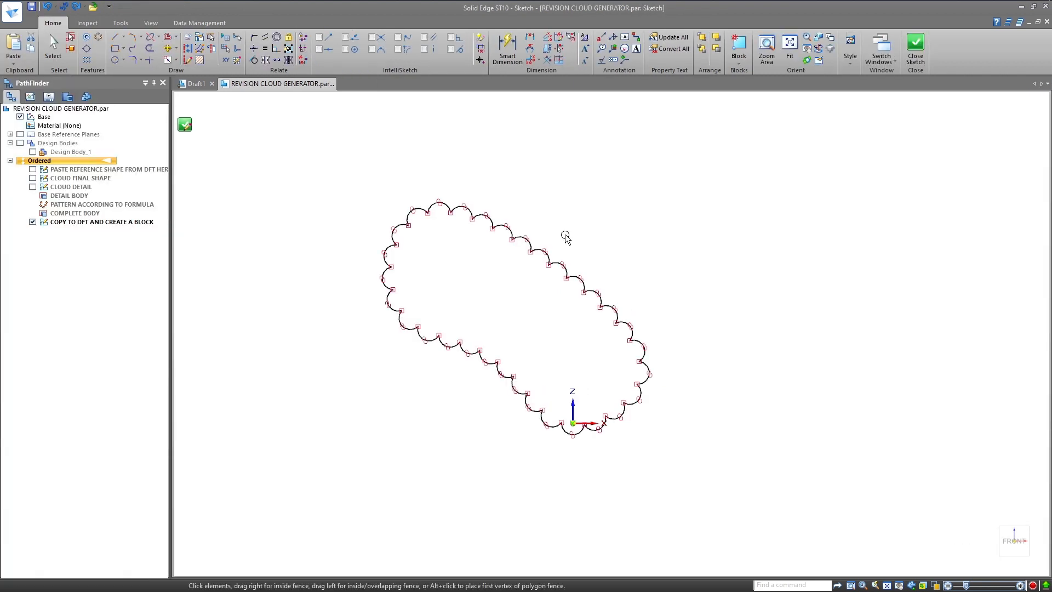
pyautogui.moveTo(329, 168)
pyautogui.mouseDown()
pyautogui.moveTo(554, 404)
pyautogui.moveTo(690, 473)
pyautogui.mouseUp()
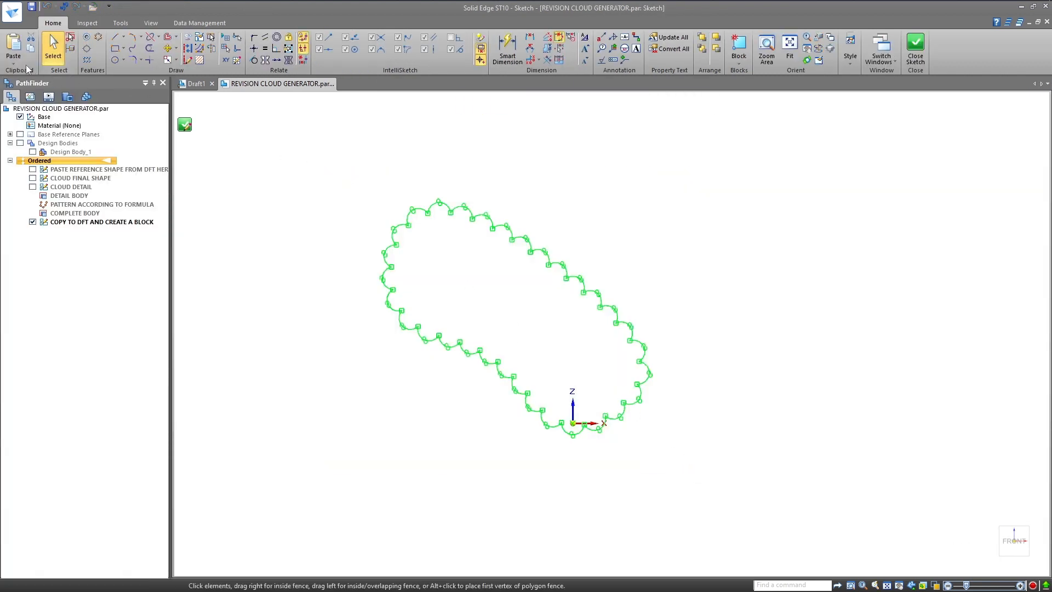
pyautogui.click(31, 52)
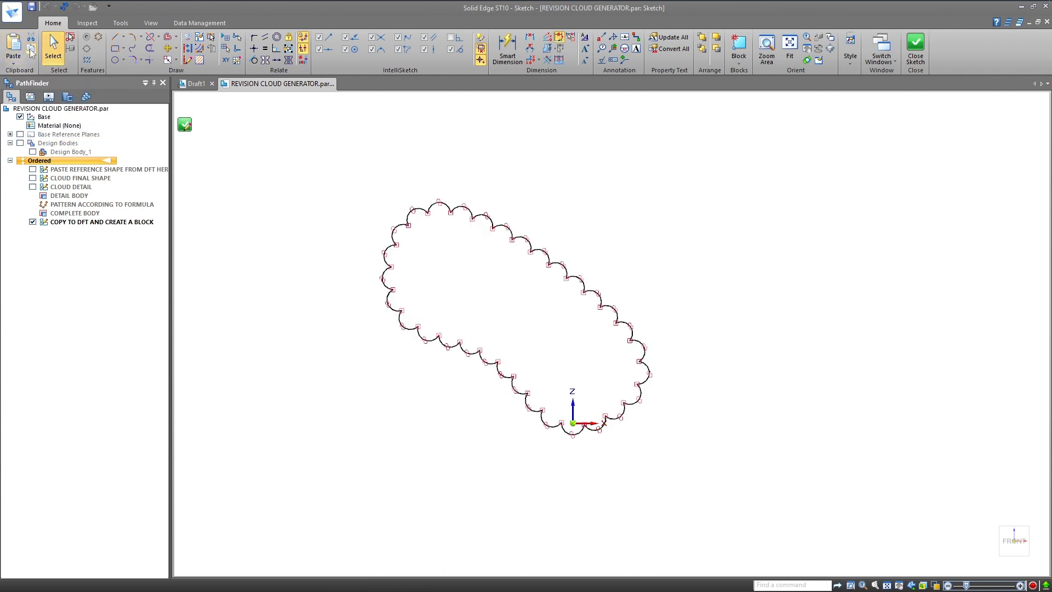
# Switch to the Draft1 drawing and paste the copied cloud arcs near the sheet's lower-left corner
pyautogui.click(196, 84)
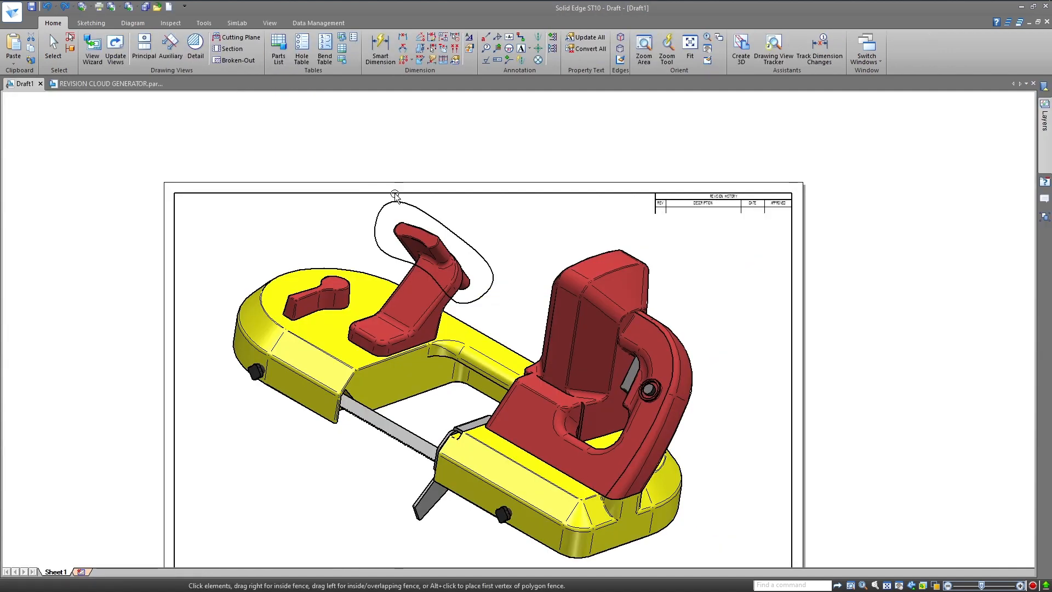
pyautogui.scroll(-4, 511, 307)
pyautogui.scroll(3, 381, 395)
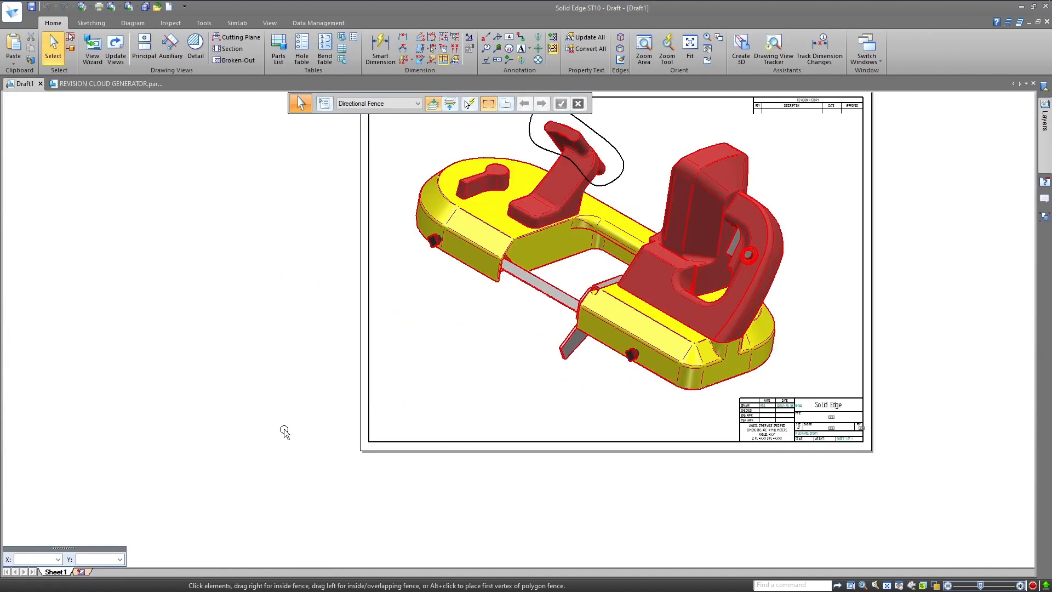
pyautogui.click(14, 44)
pyautogui.scroll(3, 338, 410)
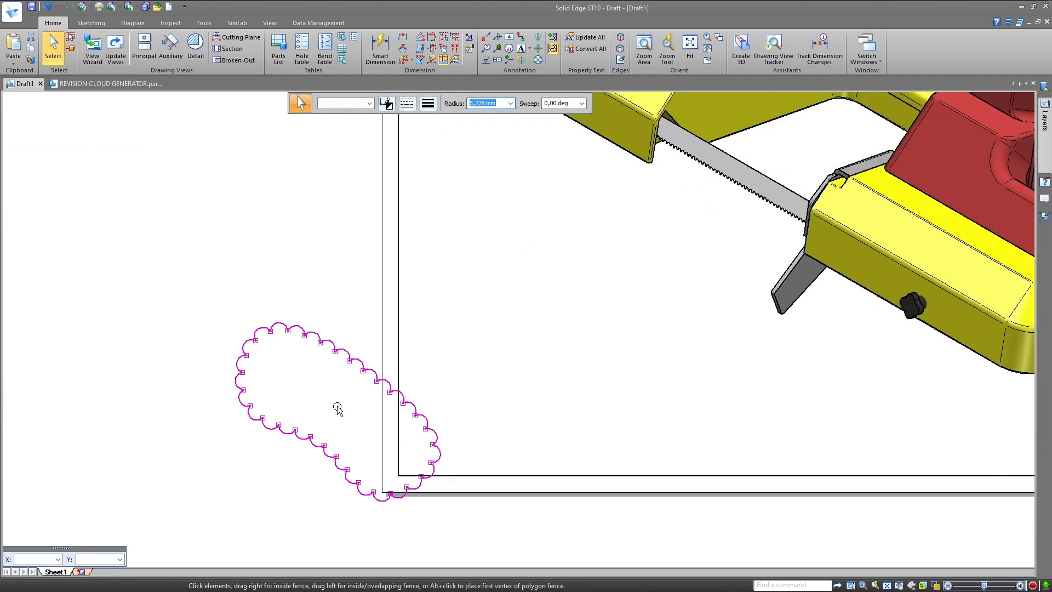
# Set the line color of the pasted cloud arcs to black
pyautogui.scroll(-1, 338, 409)
pyautogui.click(383, 107)
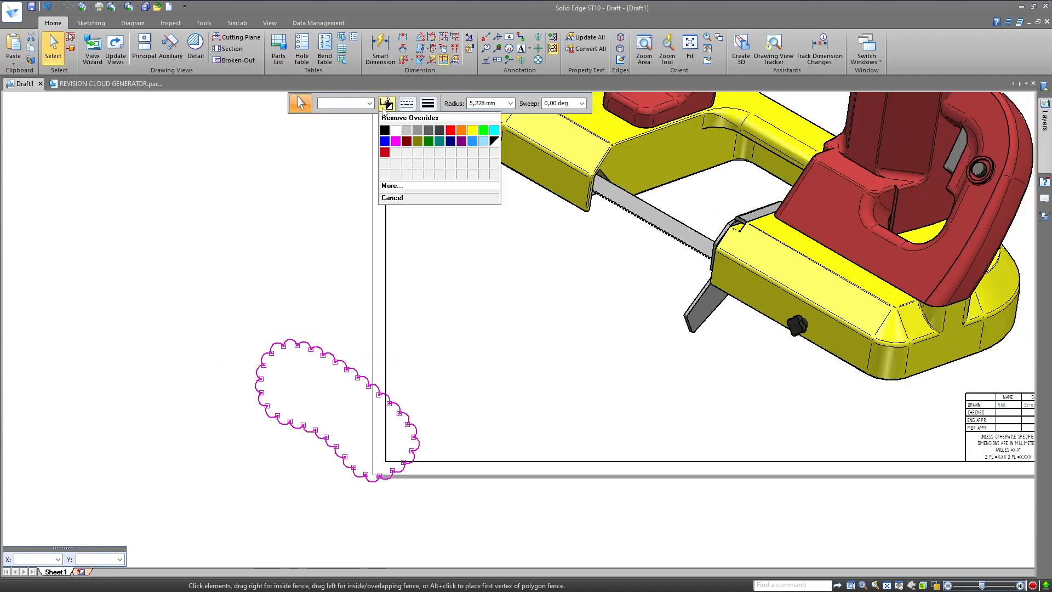
pyautogui.click(382, 126)
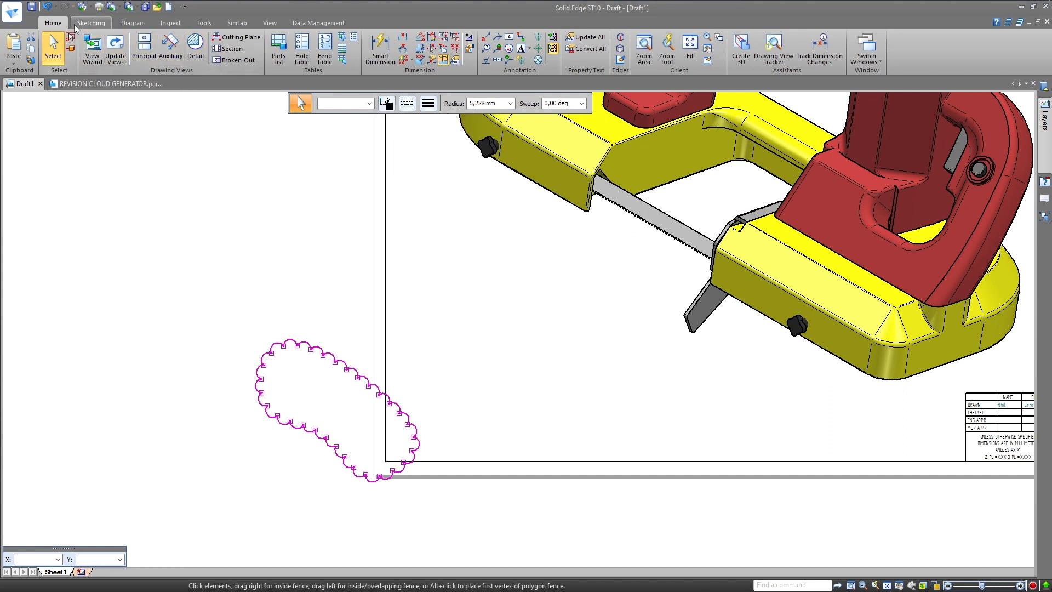
# Create a block from the pasted cloud arcs with its origin inside the cloud, accepting the default name
pyautogui.click(91, 23)
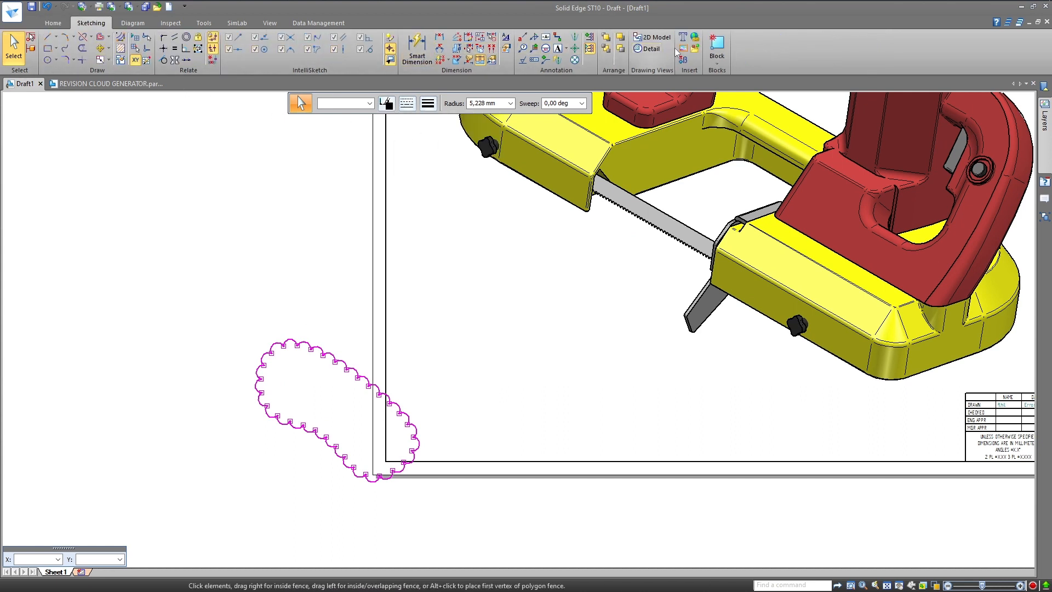
pyautogui.click(717, 45)
pyautogui.scroll(1, 426, 320)
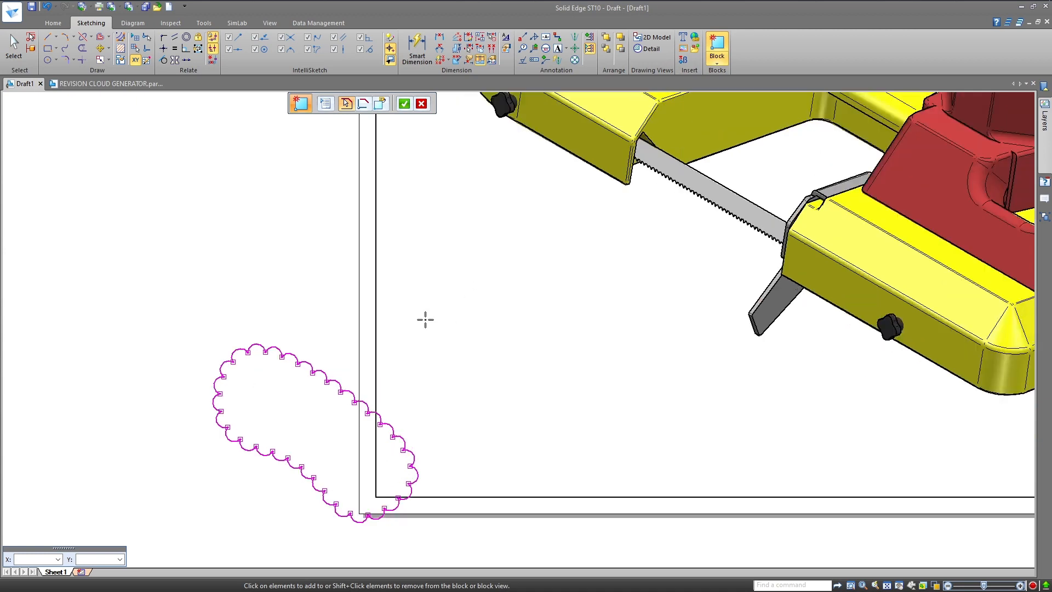
pyautogui.scroll(2, 285, 418)
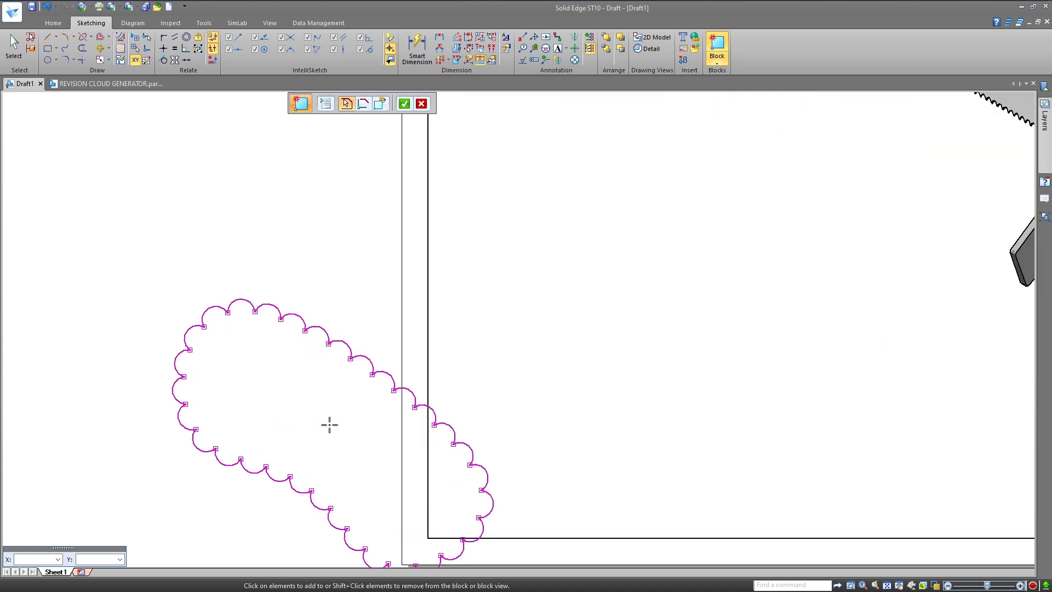
pyautogui.rightClick(327, 424)
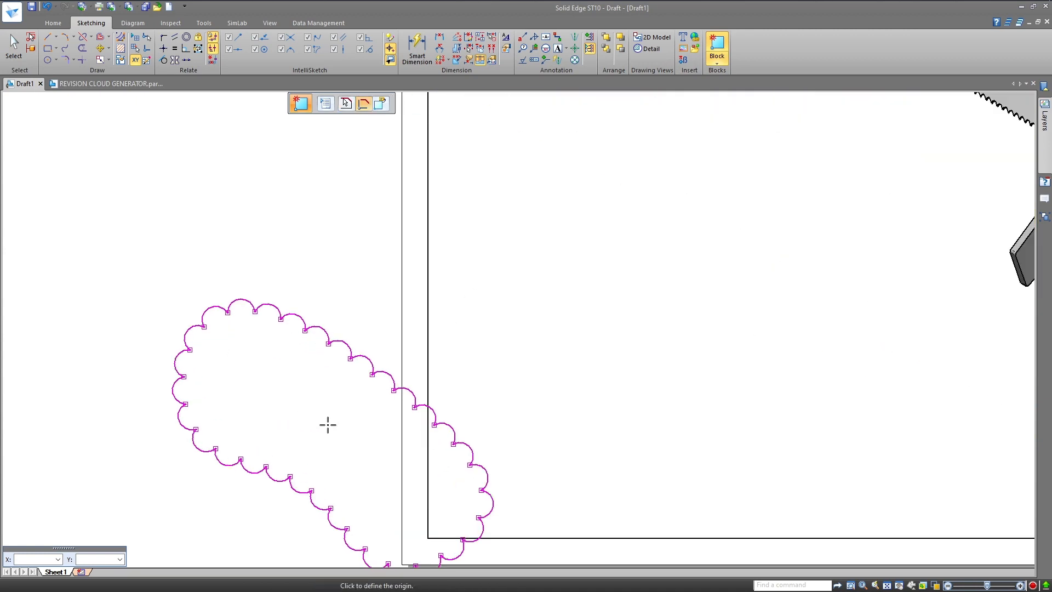
pyautogui.click(327, 426)
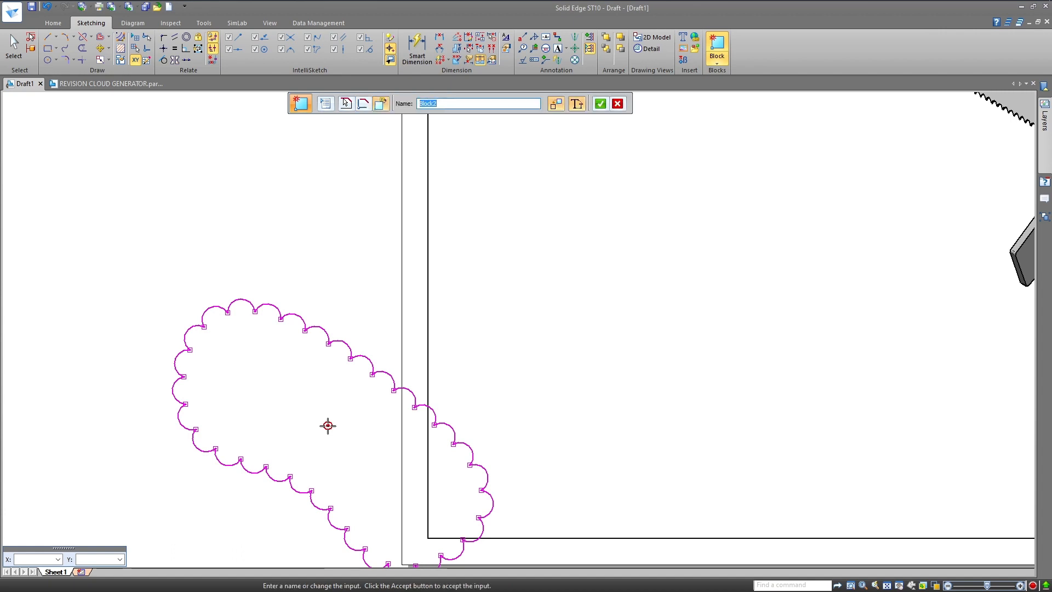
pyautogui.click(601, 104)
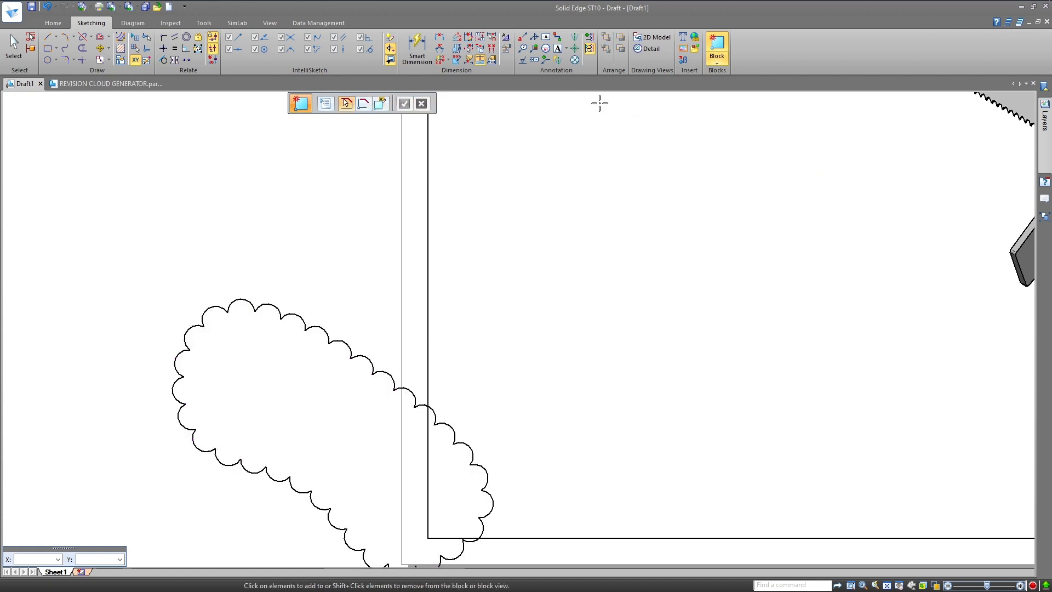
# Move the cloud block onto the reference curve around the upper red handle in the drawing view
pyautogui.scroll(-4, 477, 343)
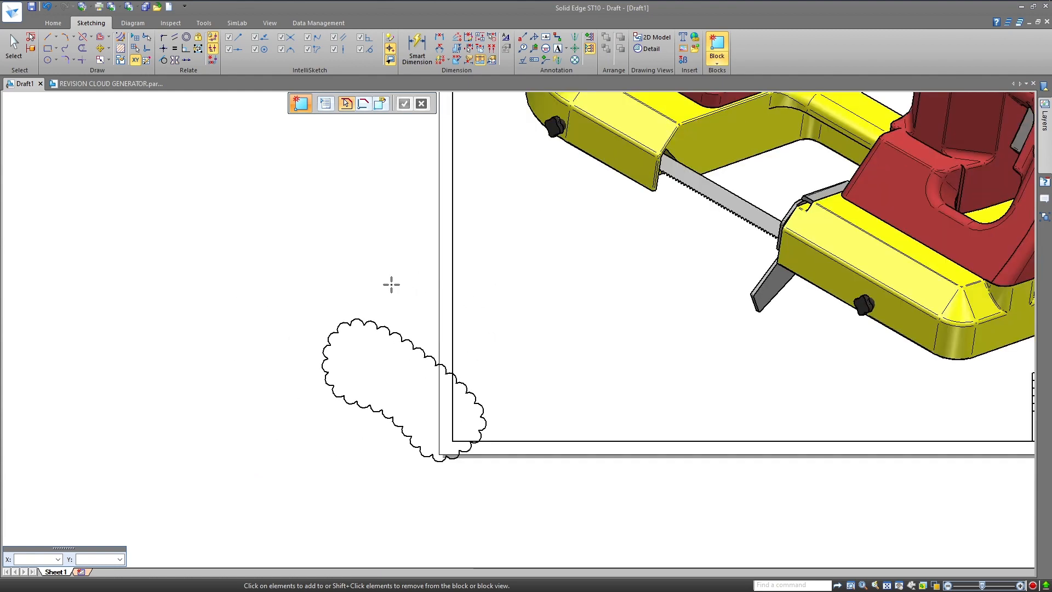
pyautogui.press('Escape')
pyautogui.click(361, 322)
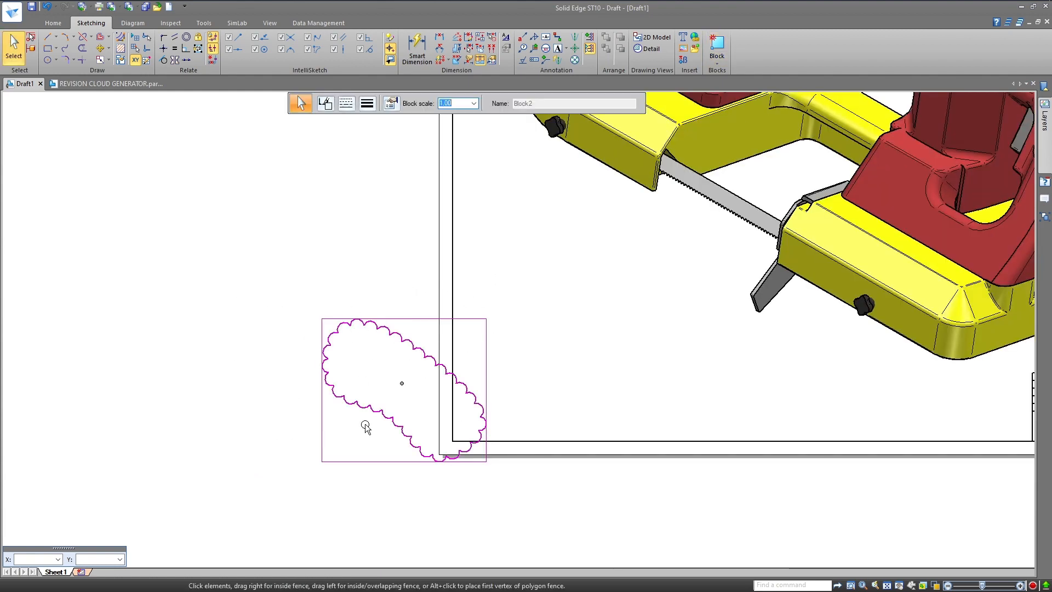
pyautogui.scroll(-4, 366, 427)
pyautogui.scroll(2, 454, 358)
pyautogui.moveTo(387, 463); pyautogui.dragTo(625, 201)
pyautogui.scroll(4, 625, 202)
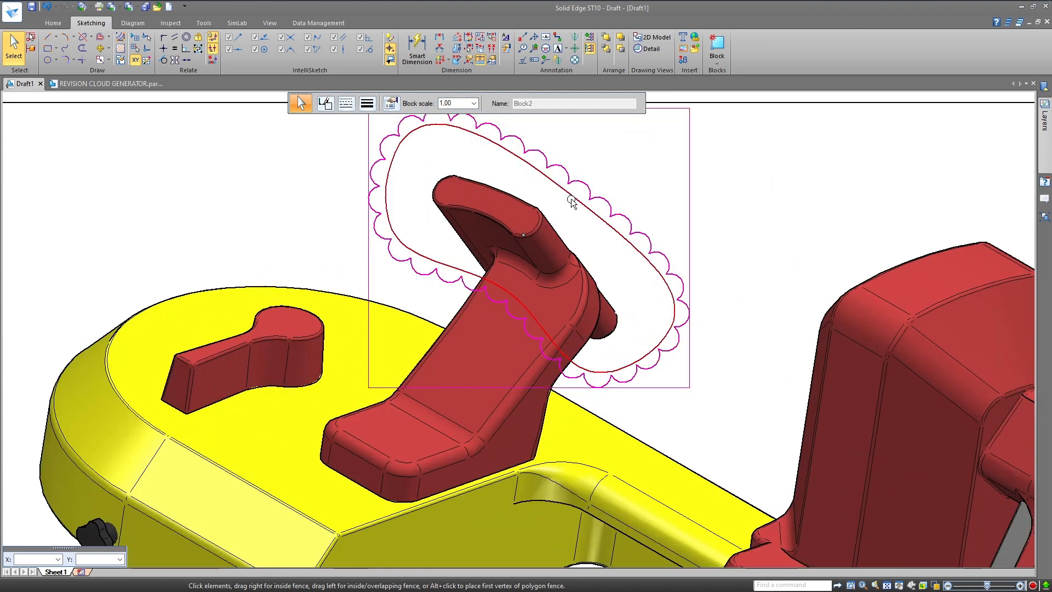
# Delete the reference curve inside the placed cloud block and check the revision cloud on the sheet
pyautogui.click(573, 203)
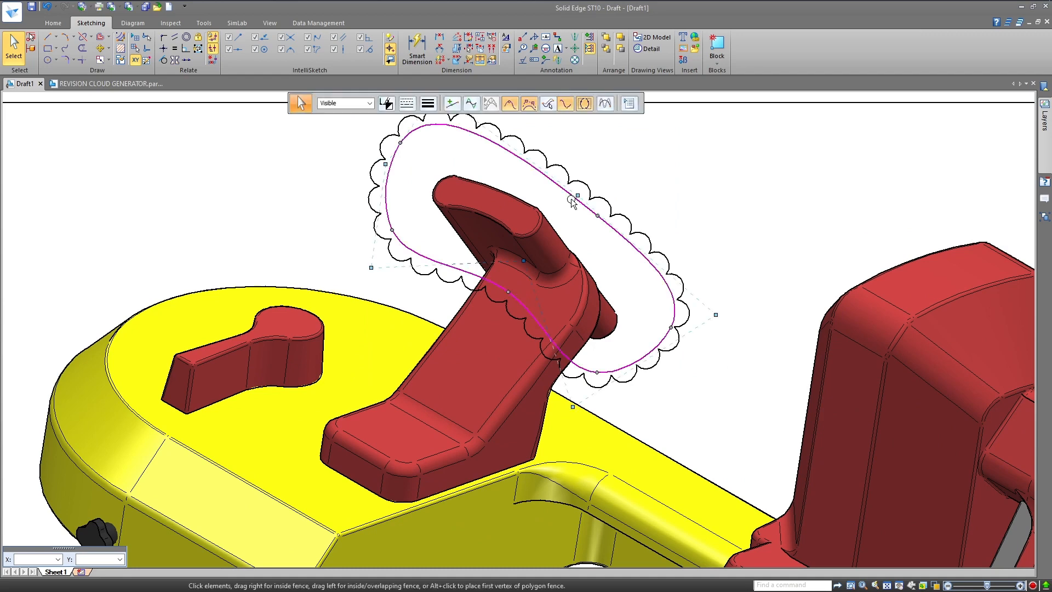
pyautogui.press('Escape')
pyautogui.scroll(-4, 561, 272)
pyautogui.click(560, 272)
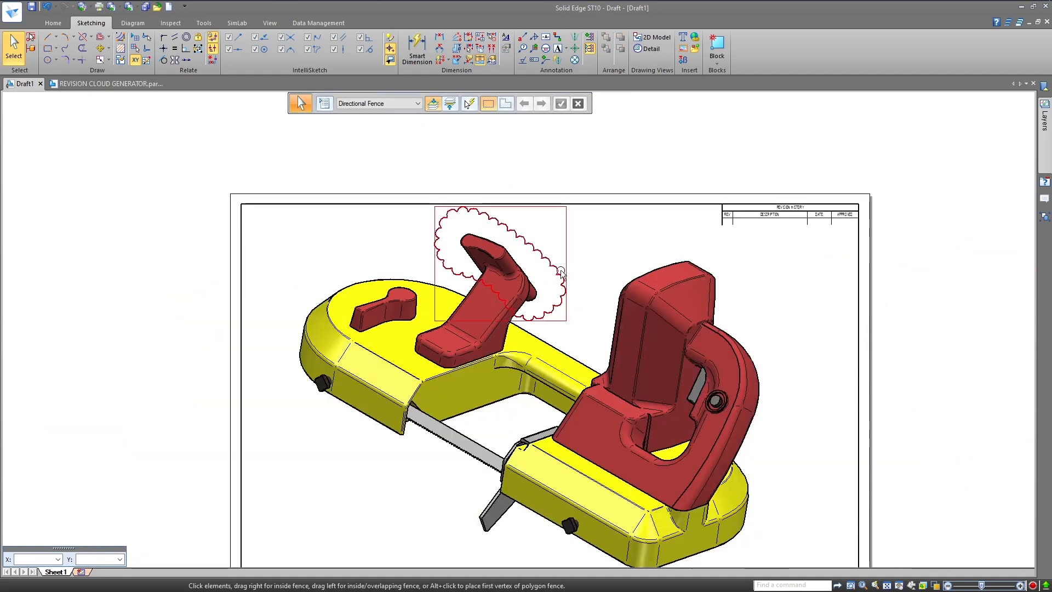
pyautogui.scroll(2, 560, 272)
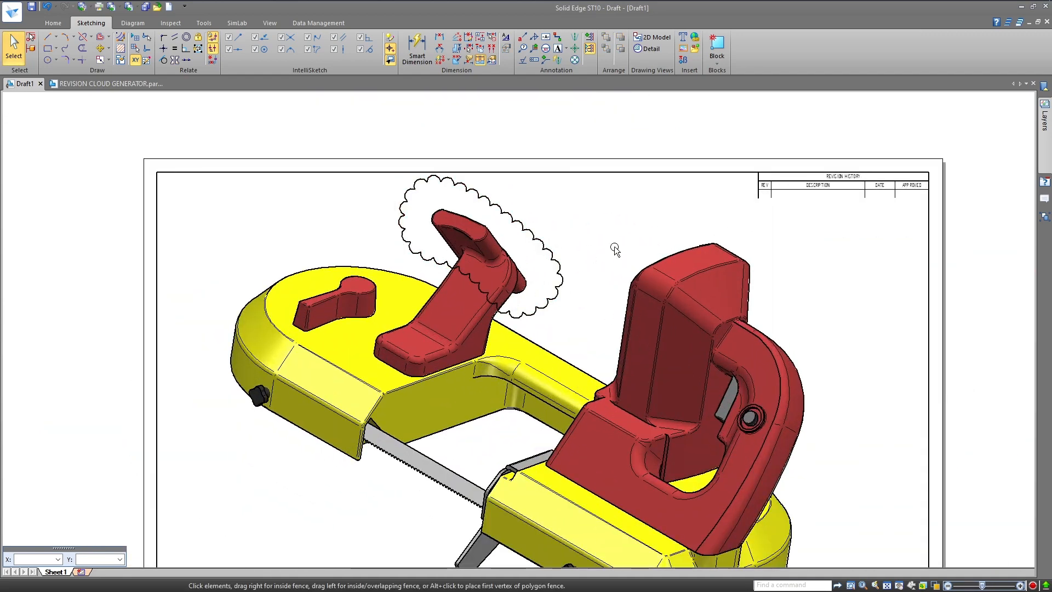
pyautogui.scroll(-2, 520, 241)
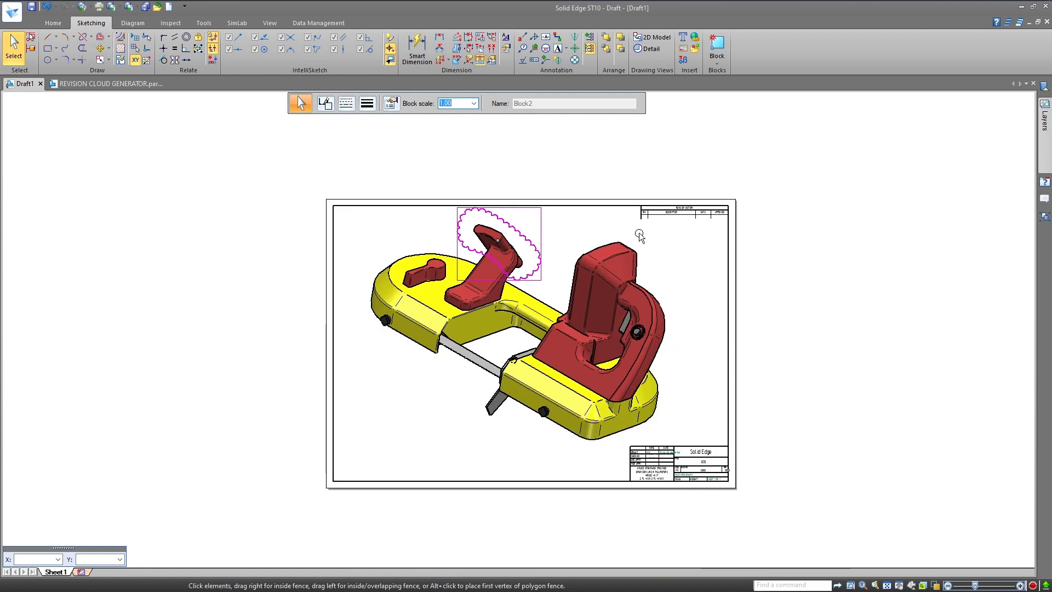
pyautogui.click(666, 265)
pyautogui.scroll(1, 642, 283)
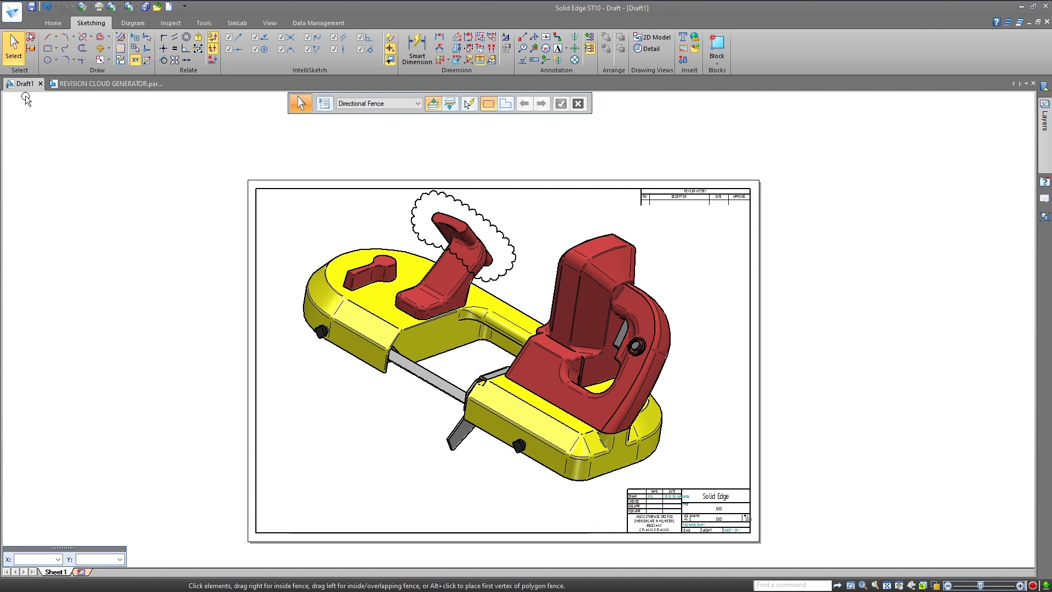
# Return to the REVISION CLOUD GENERATOR part and leave the COPY TO DFT AND CREATE A BLOCK sketch
pyautogui.click(105, 83)
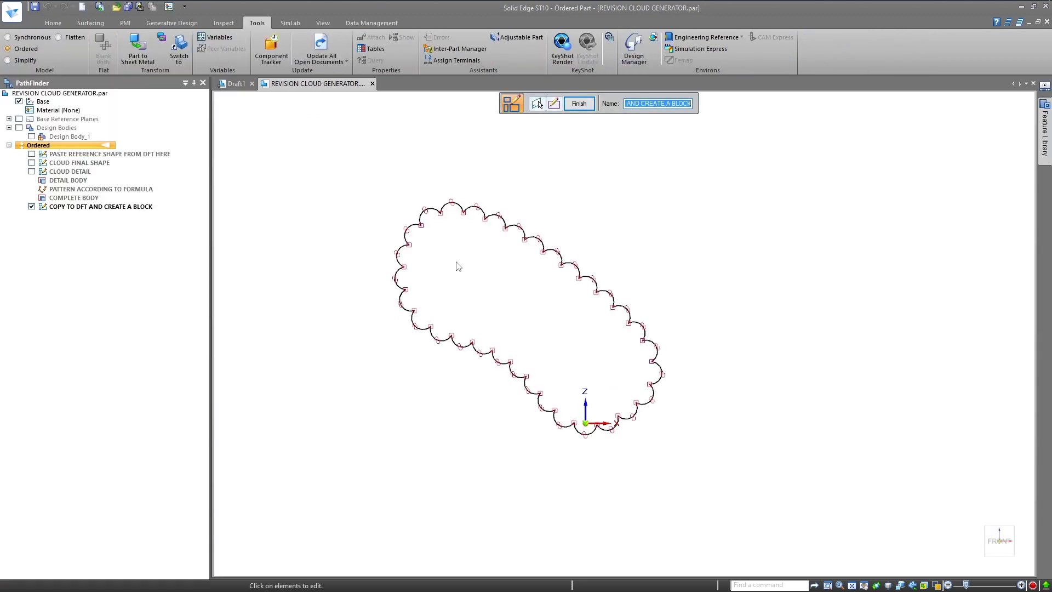
pyautogui.press('Escape')
pyautogui.scroll(2, 461, 244)
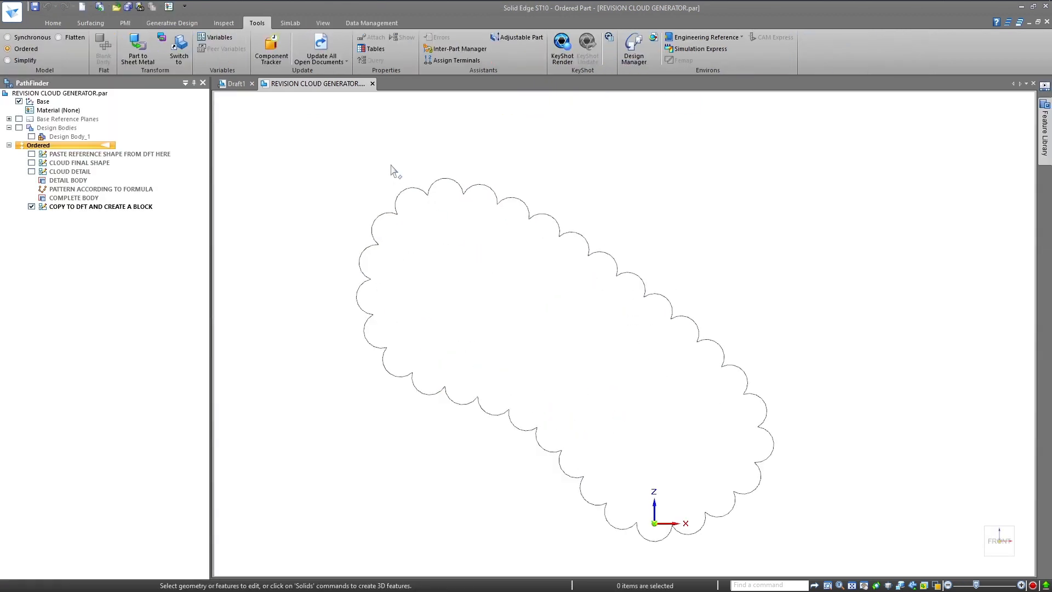
# Show the CLOUD FINAL SHAPE and CLOUD DETAIL sketches, leaving the PASTE REFERENCE SHAPE FROM DFT HERE sketch hidden
pyautogui.click(389, 221)
pyautogui.click(31, 162)
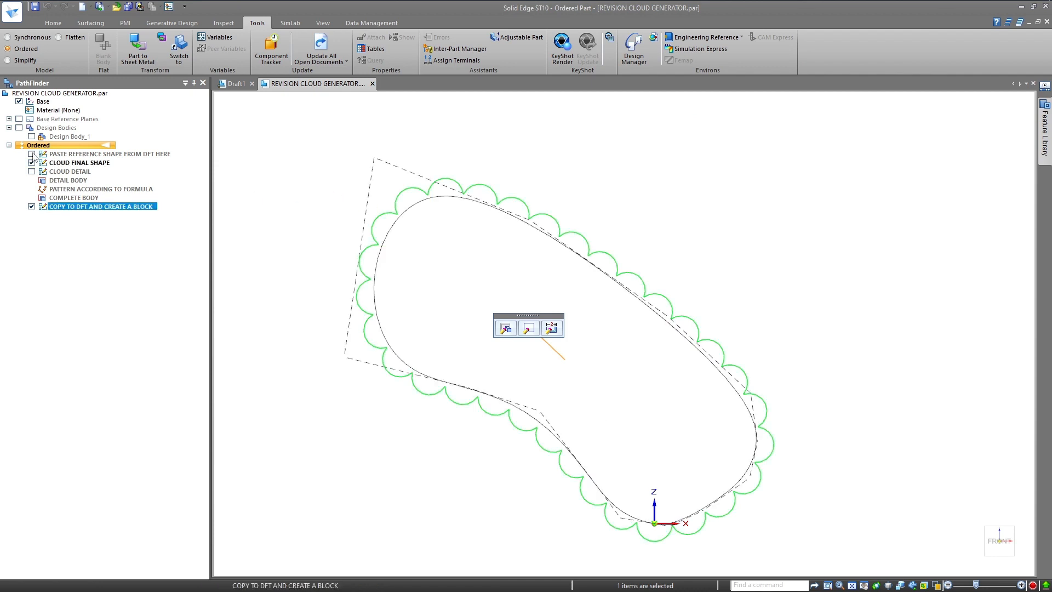
pyautogui.click(31, 154)
pyautogui.click(31, 171)
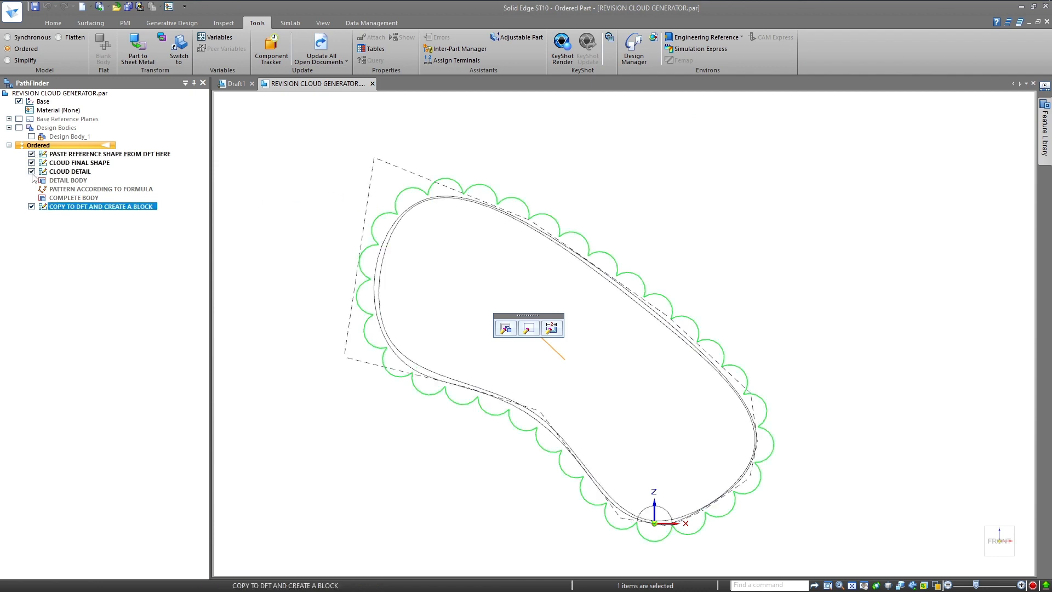
pyautogui.click(238, 184)
pyautogui.click(31, 154)
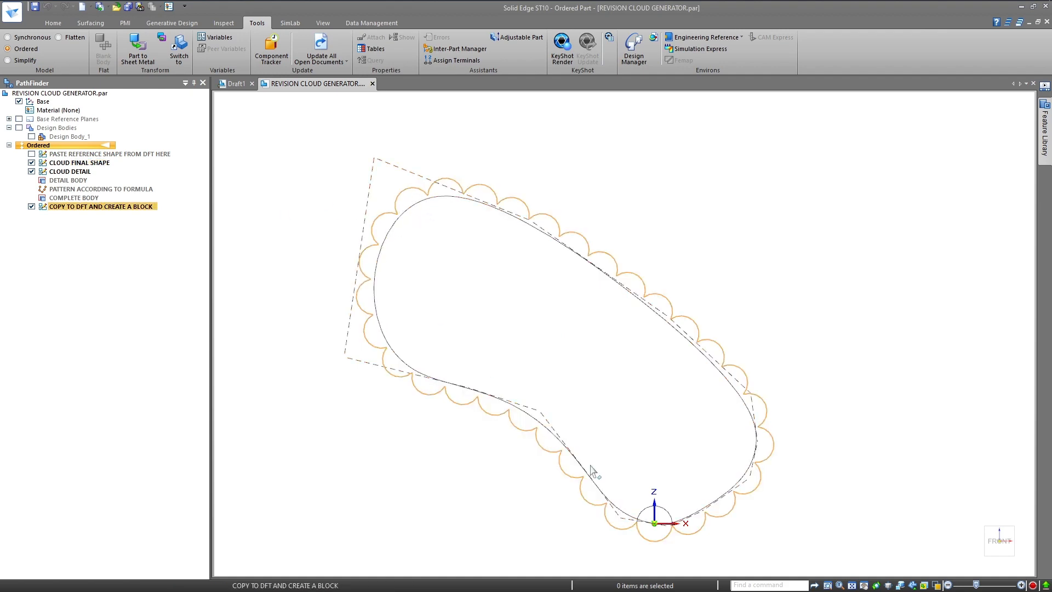
# Display the CLOUD DETAIL sketch's dimensions with Dynamic Edit and examine the circle's diameter dimension
pyautogui.scroll(5, 677, 521)
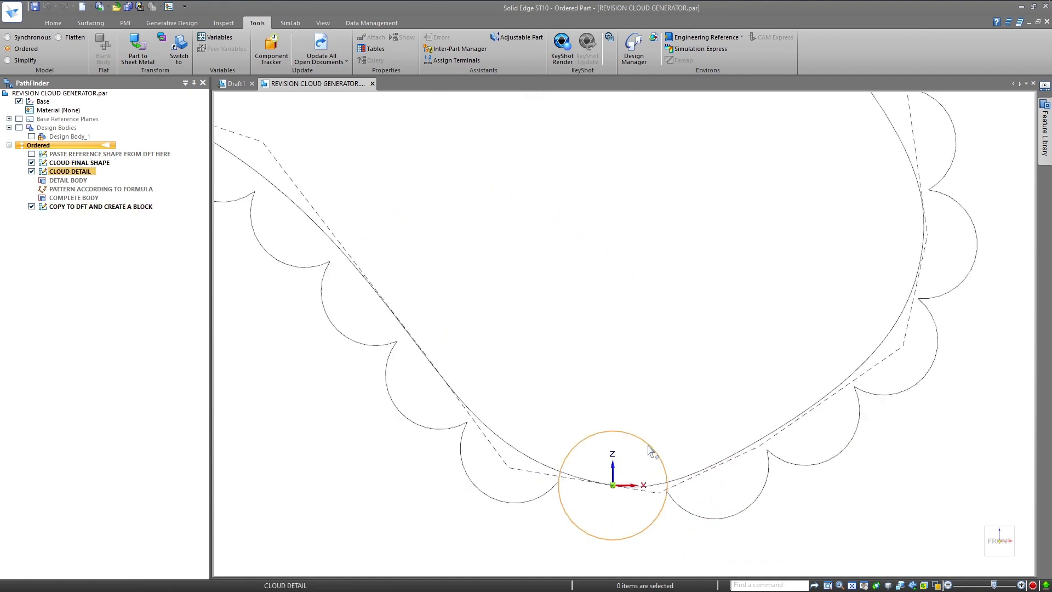
pyautogui.scroll(-4, 638, 449)
pyautogui.click(624, 461)
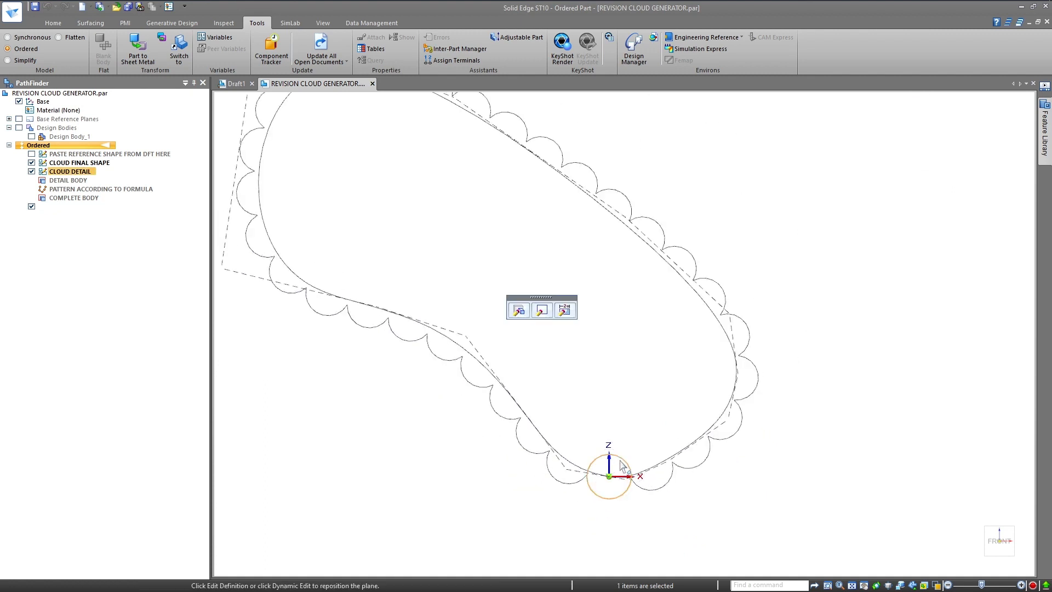
pyautogui.click(571, 317)
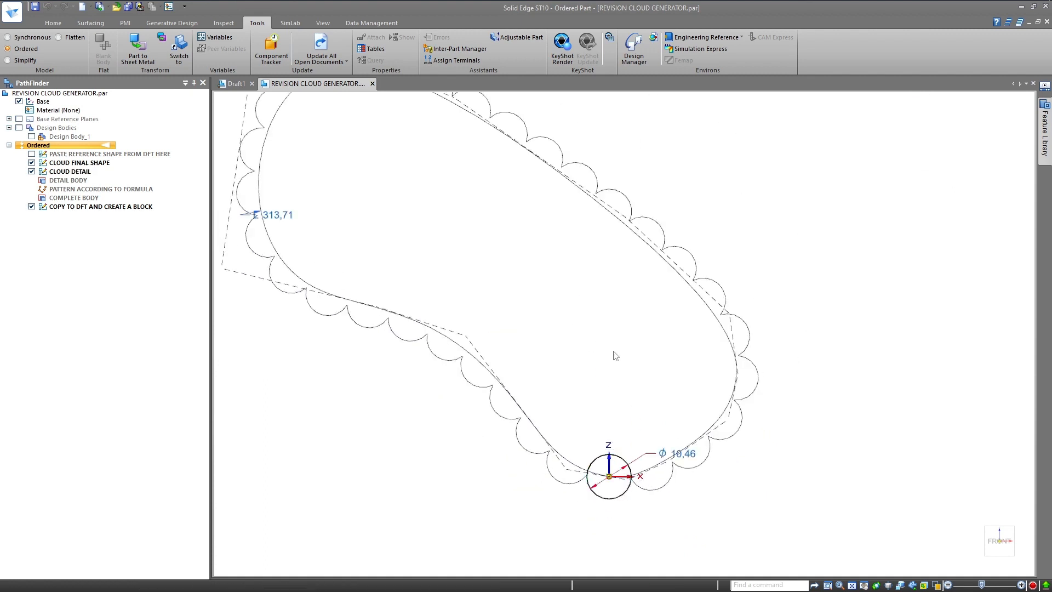
pyautogui.click(693, 459)
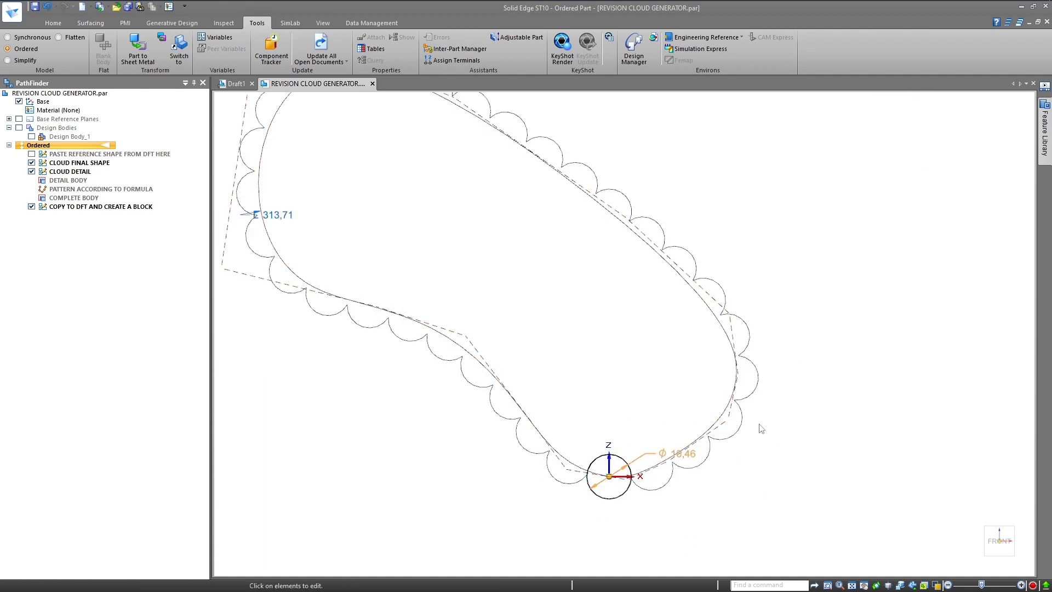
pyautogui.click(805, 317)
# Examine the closed curve of the CLOUD FINAL SHAPE sketch with Dynamic Edit, then leave the edit
pyautogui.click(693, 293)
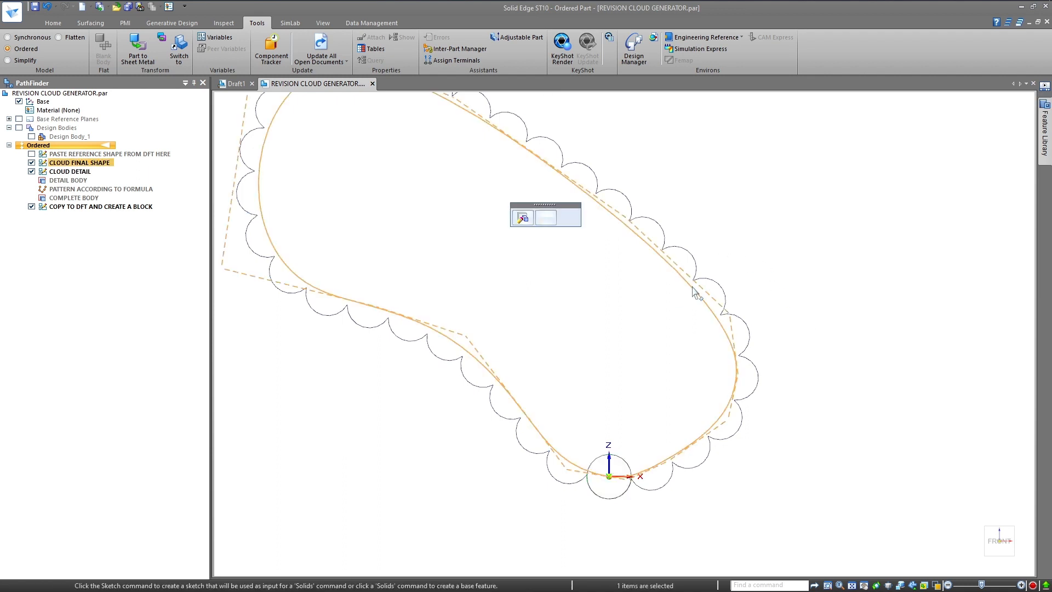
pyautogui.click(567, 219)
pyautogui.scroll(-2, 622, 345)
pyautogui.scroll(1, 622, 330)
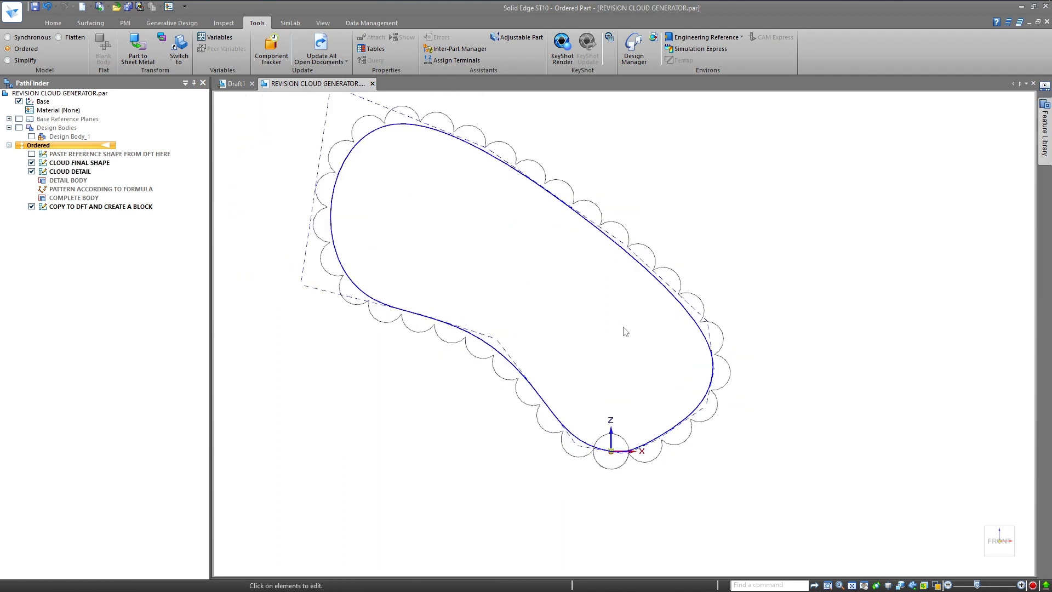
pyautogui.click(624, 330)
pyautogui.click(757, 266)
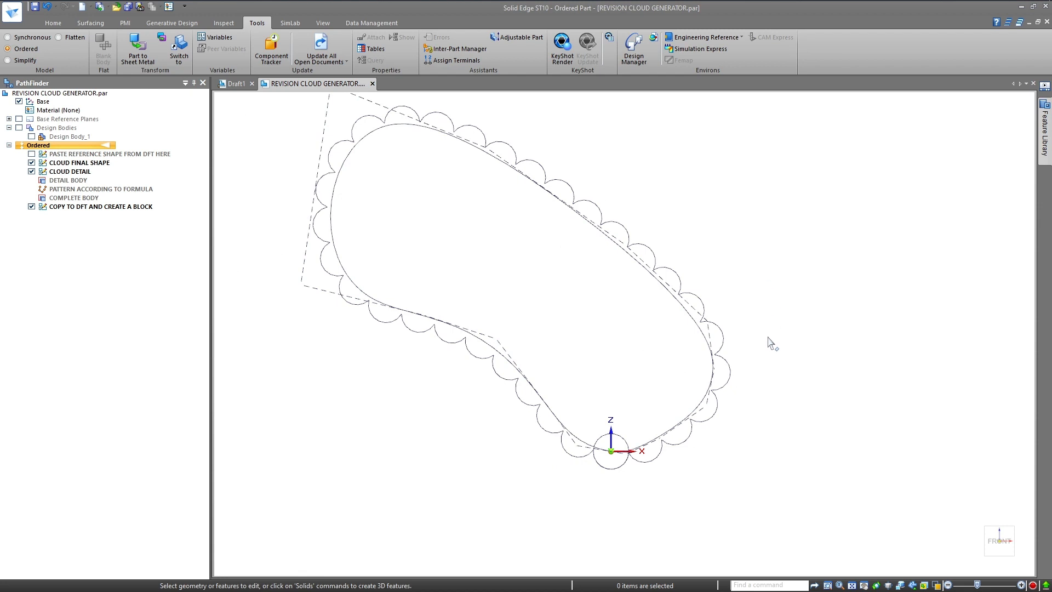
# Reposition the curve length dimension of the CLOUD DETAIL sketch along the cloud outline using Dynamic Edit, then leave the edit
pyautogui.scroll(2, 755, 378)
pyautogui.click(551, 476)
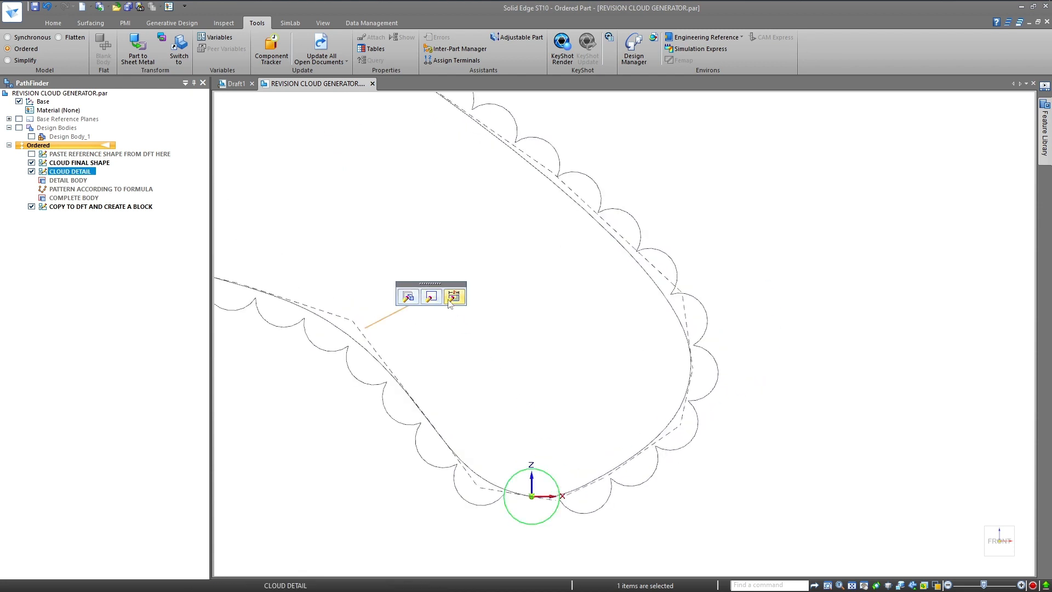
pyautogui.click(449, 302)
pyautogui.scroll(-3, 620, 380)
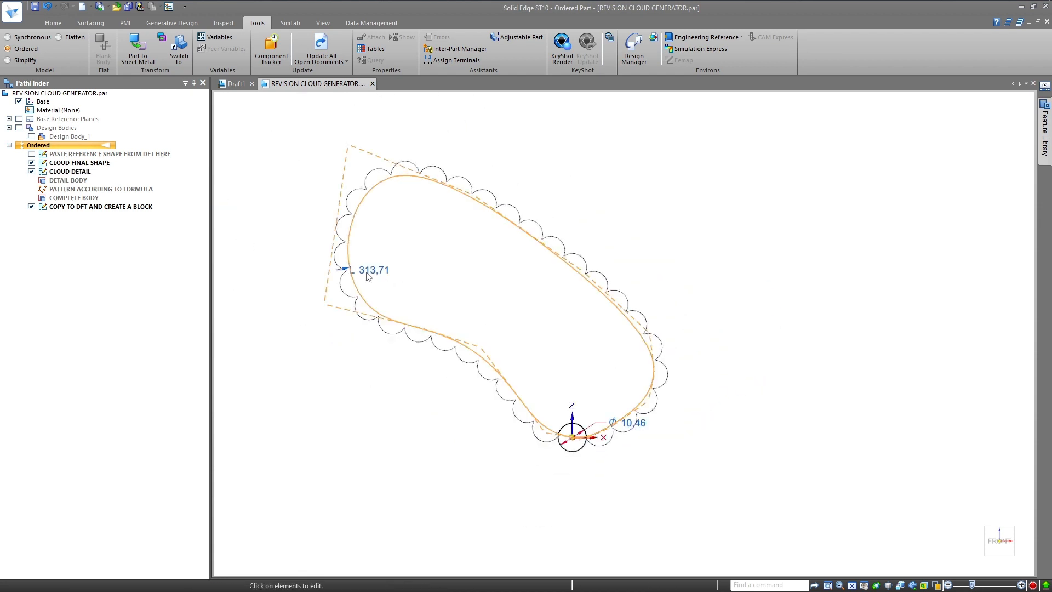
pyautogui.scroll(3, 368, 277)
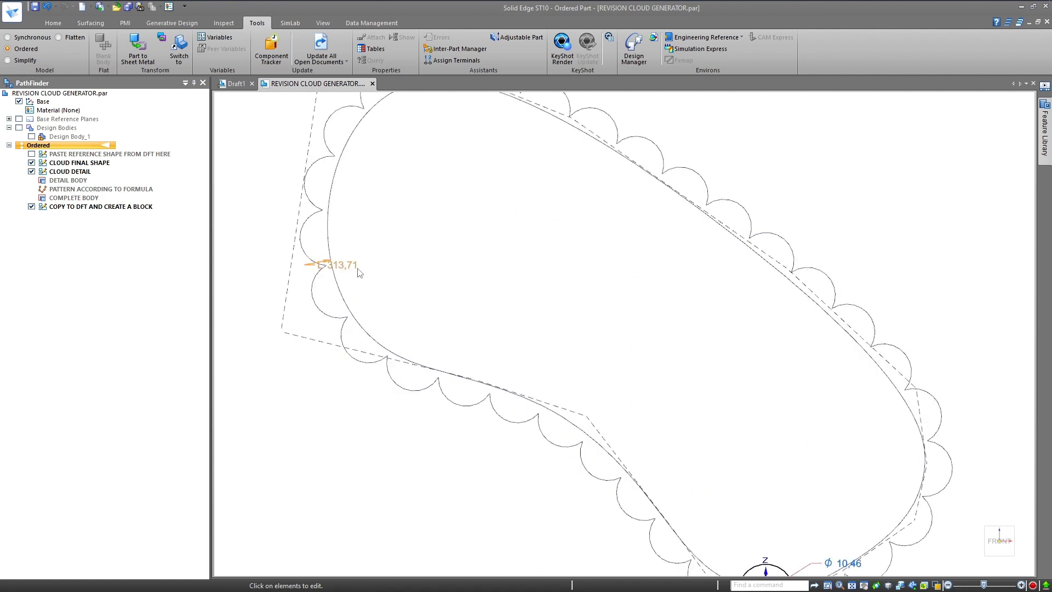
pyautogui.moveTo(352, 268); pyautogui.dragTo(484, 291)
pyautogui.scroll(-3, 427, 281)
pyautogui.press('Escape')
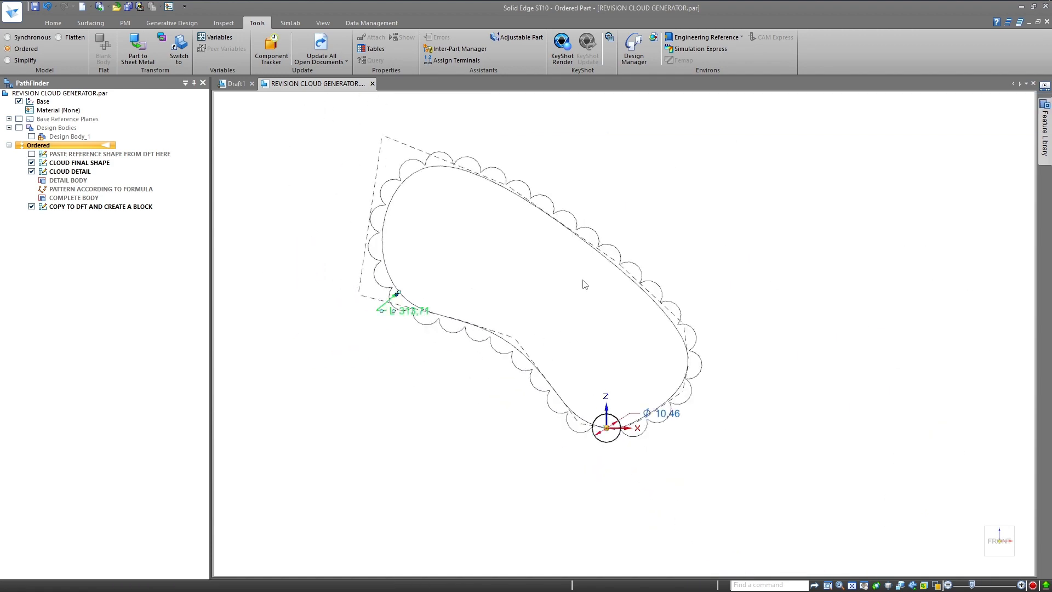
pyautogui.scroll(-2, 572, 256)
pyautogui.scroll(2, 602, 226)
pyautogui.press('Escape')
pyautogui.press('Escape')
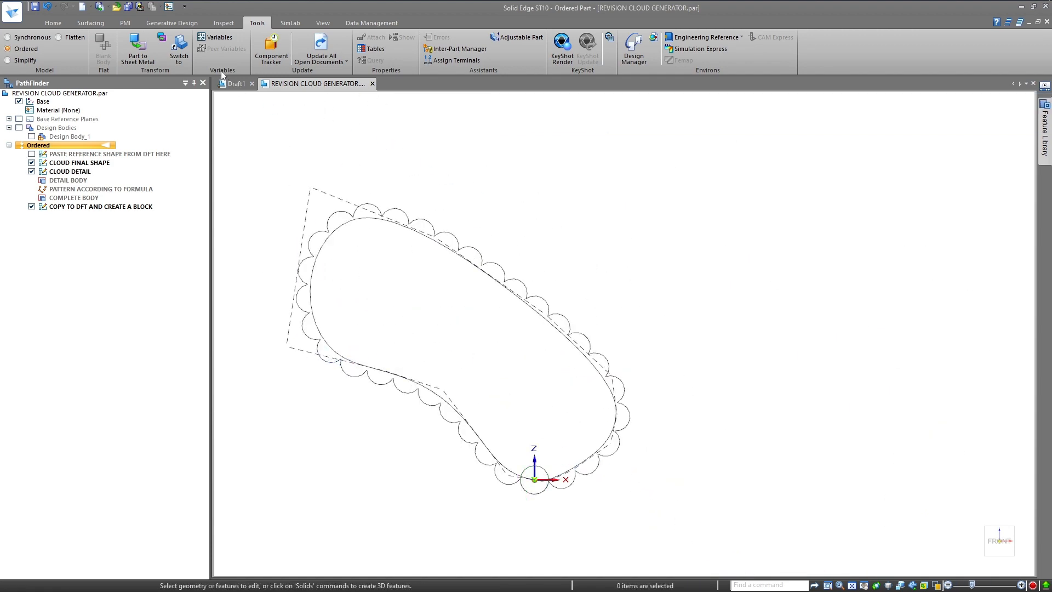
# Review the shape length, circle diameter, base count and pattern count variables with their formulas in the Variable Table
pyautogui.click(214, 37)
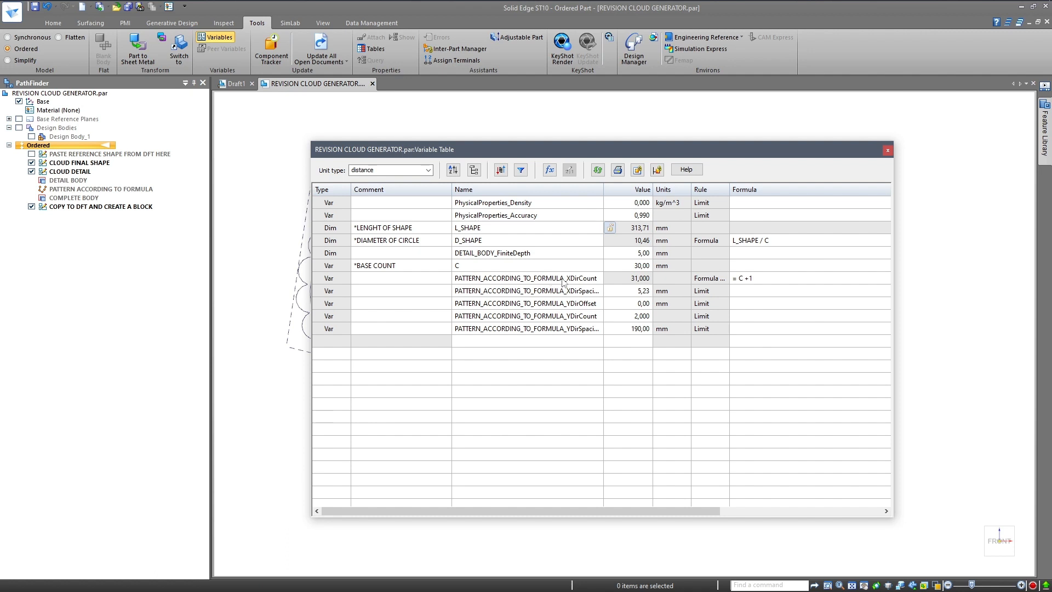
pyautogui.click(888, 150)
pyautogui.scroll(-4, 592, 292)
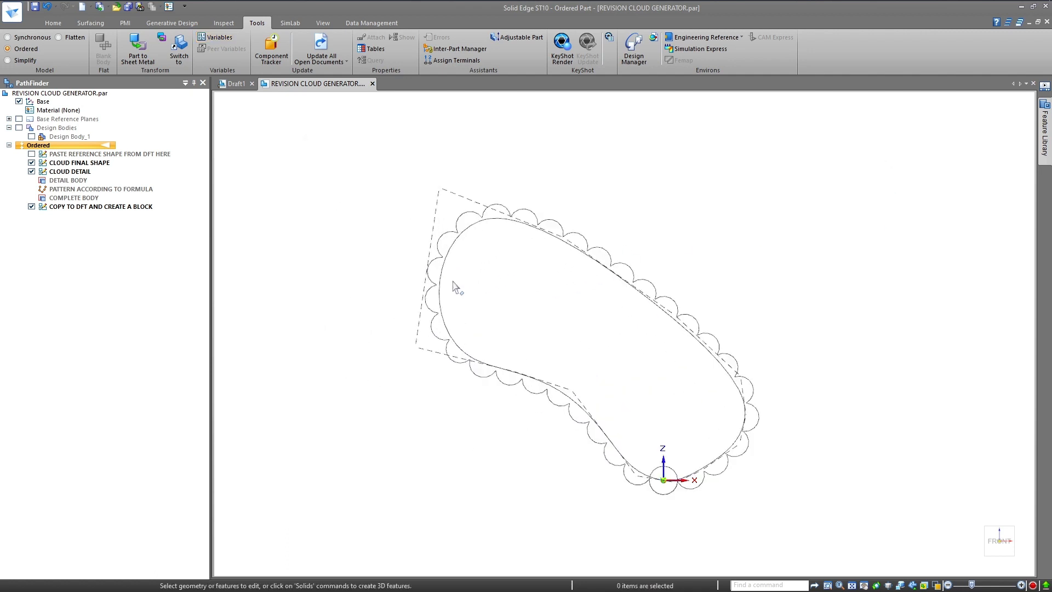
# Dynamically edit the CLOUD FINAL SHAPE curve and move its upper-left control vertex inward, down and to the right
pyautogui.click(477, 230)
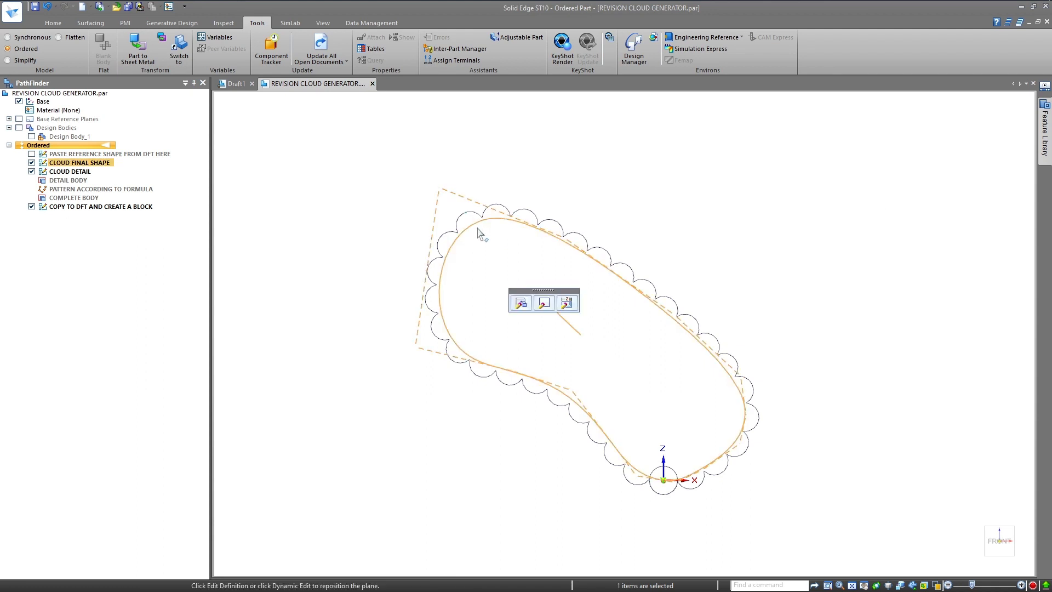
pyautogui.click(565, 300)
pyautogui.scroll(2, 481, 189)
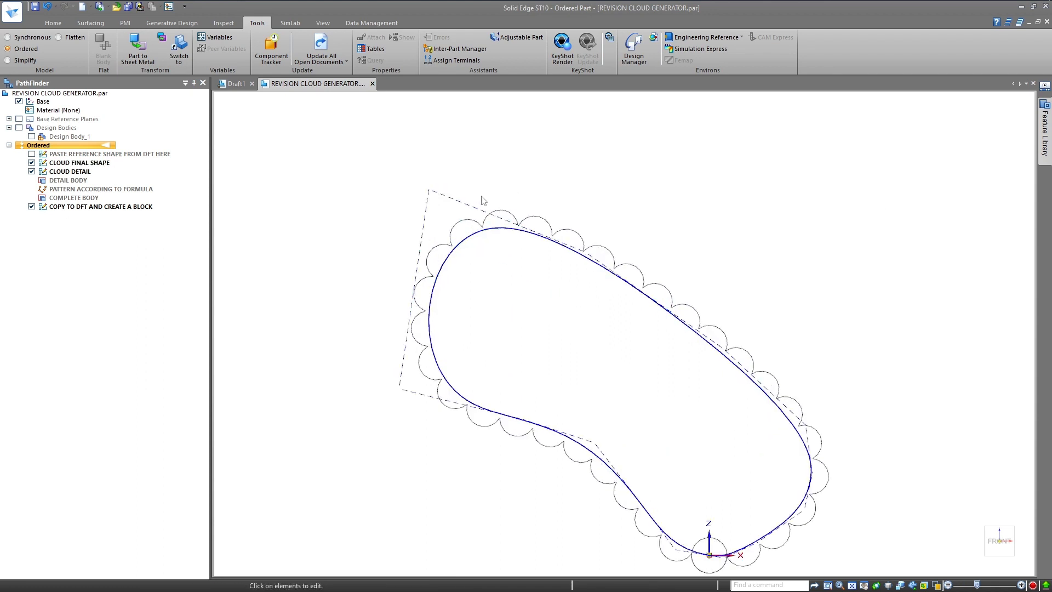
pyautogui.click(480, 231)
pyautogui.moveTo(433, 187); pyautogui.dragTo(483, 226)
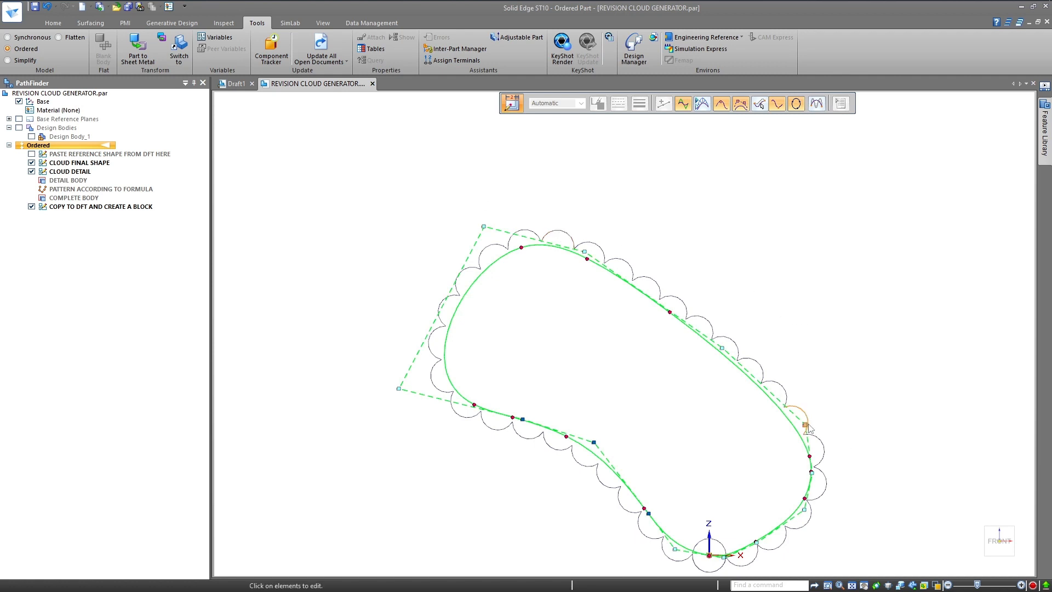
# Move the curve's right-hand control vertex upward and slightly outward to widen the cloud's upper-right end, then finish the edit
pyautogui.moveTo(807, 426); pyautogui.dragTo(843, 314)
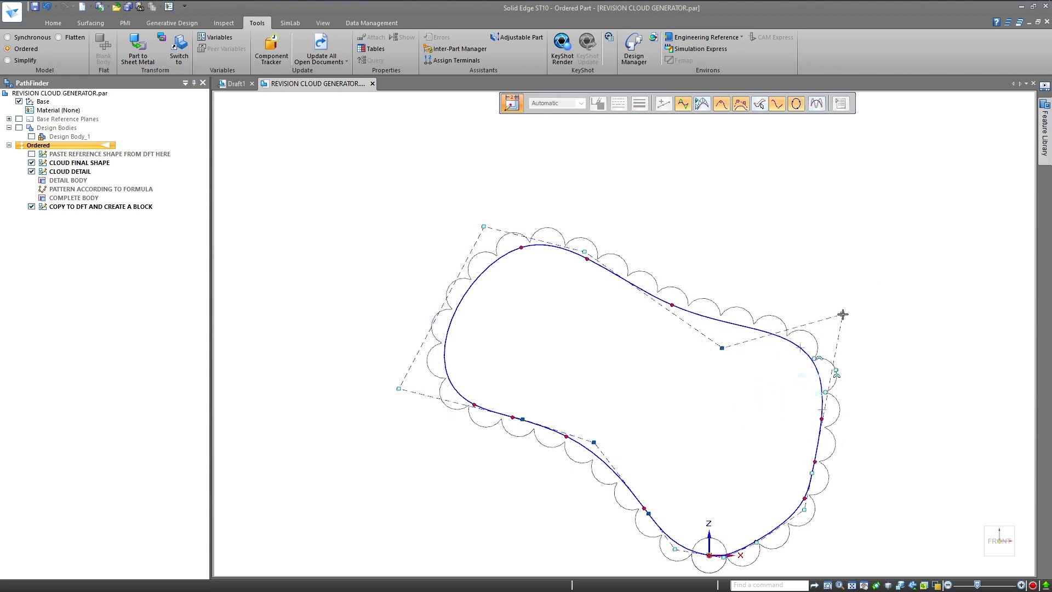
pyautogui.click(829, 260)
pyautogui.scroll(-2, 646, 335)
pyautogui.scroll(2, 660, 378)
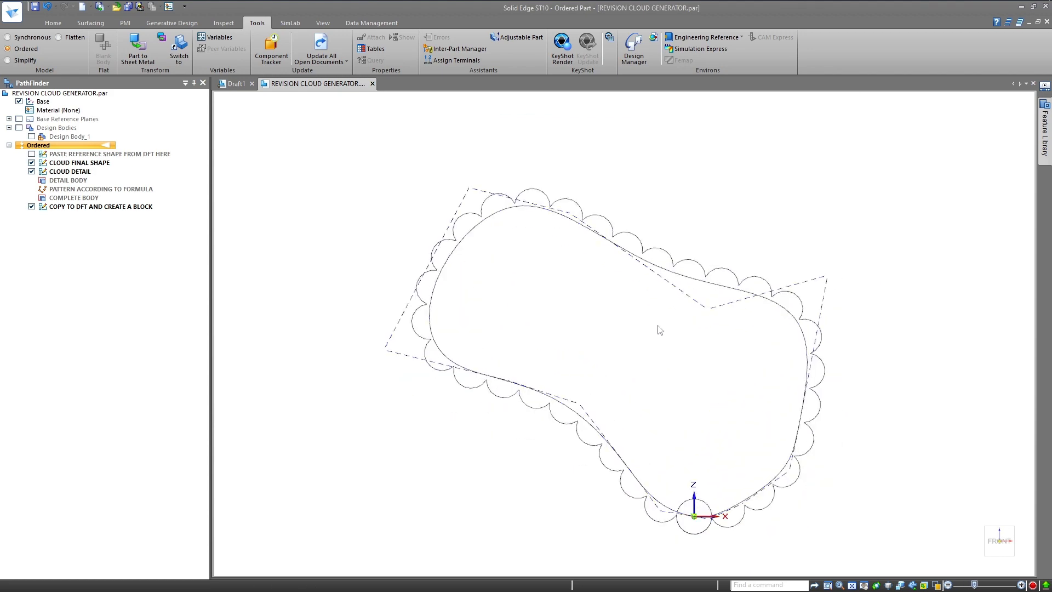
pyautogui.click(656, 201)
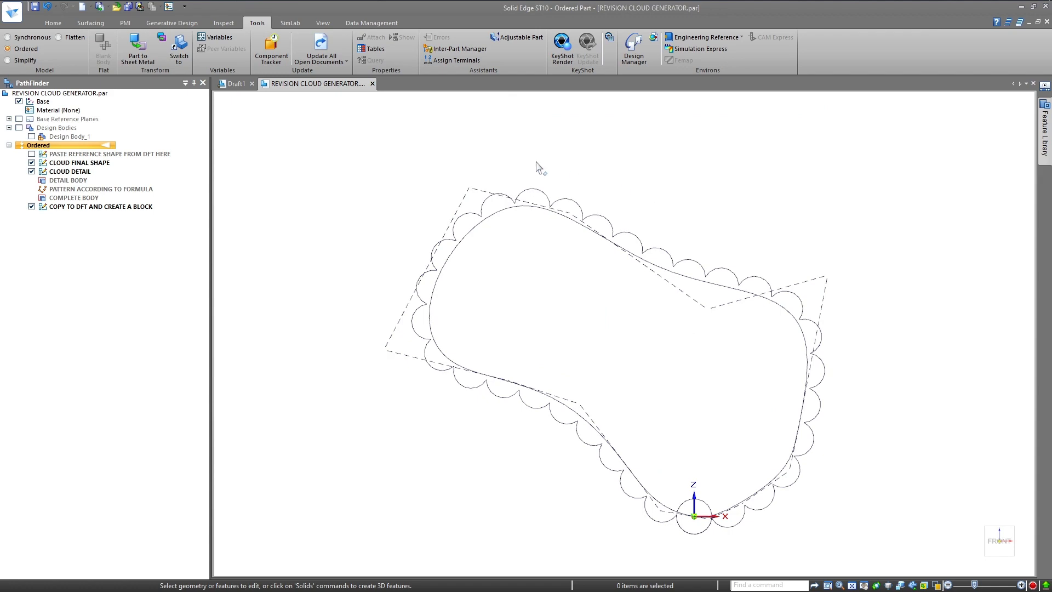
# Switch to the Draft1 document and save it as Serra de Fita Starret S1010 Animada.dft in the Serra de Fita Portatil folder
pyautogui.click(236, 84)
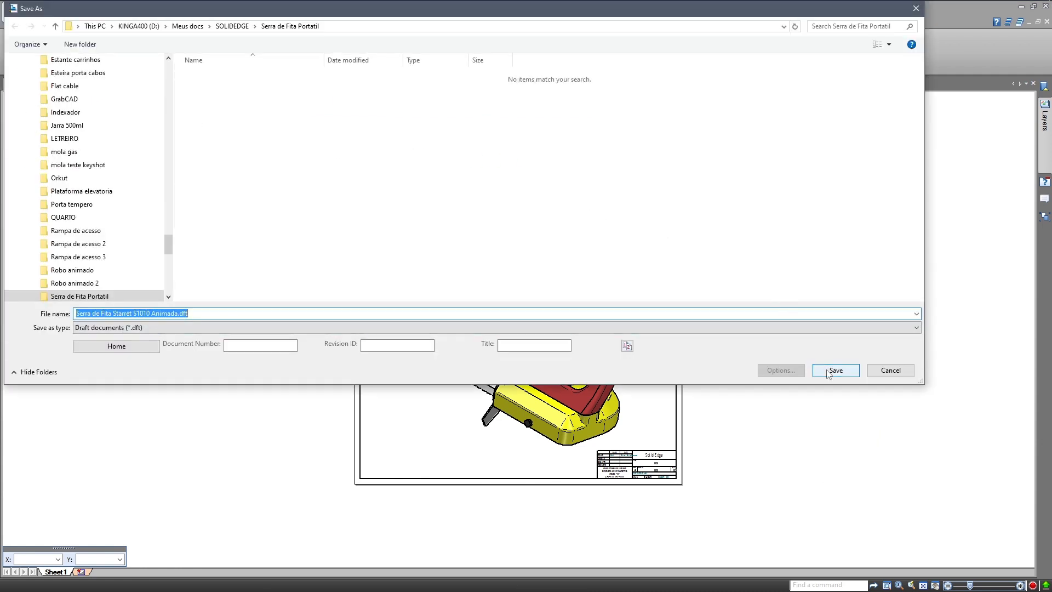
pyautogui.press('Return')
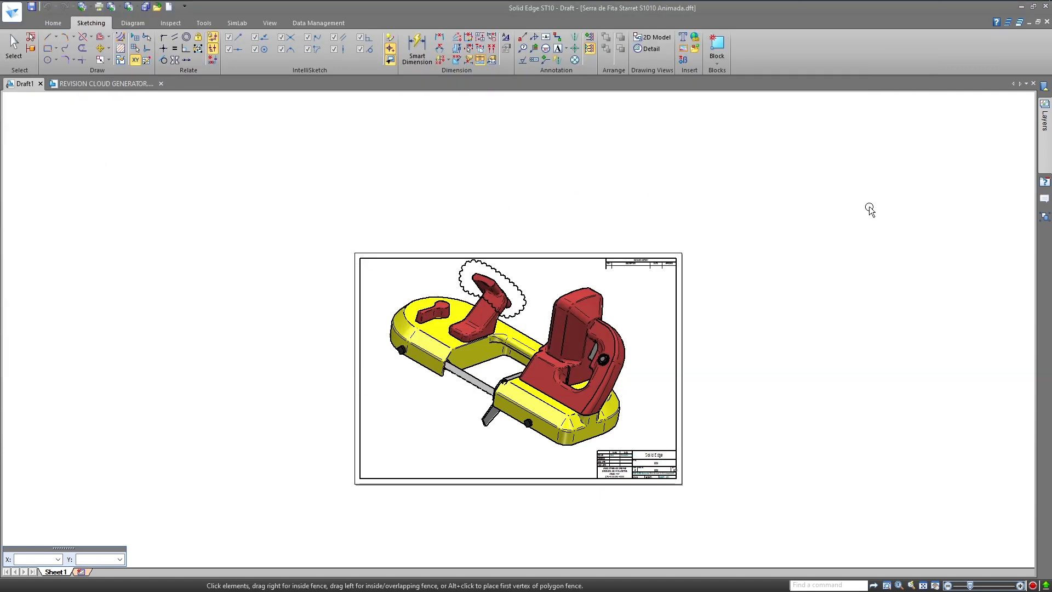